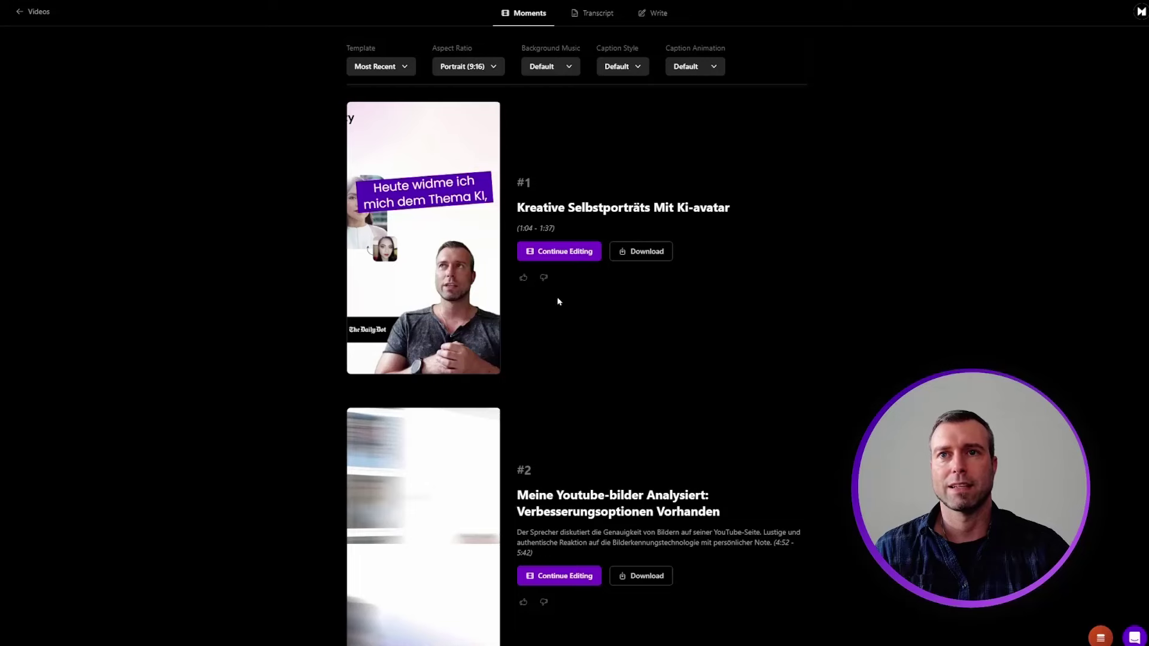
Look through the six suggested moments and open the video's full transcript
scroll(667, 310, down, 10)
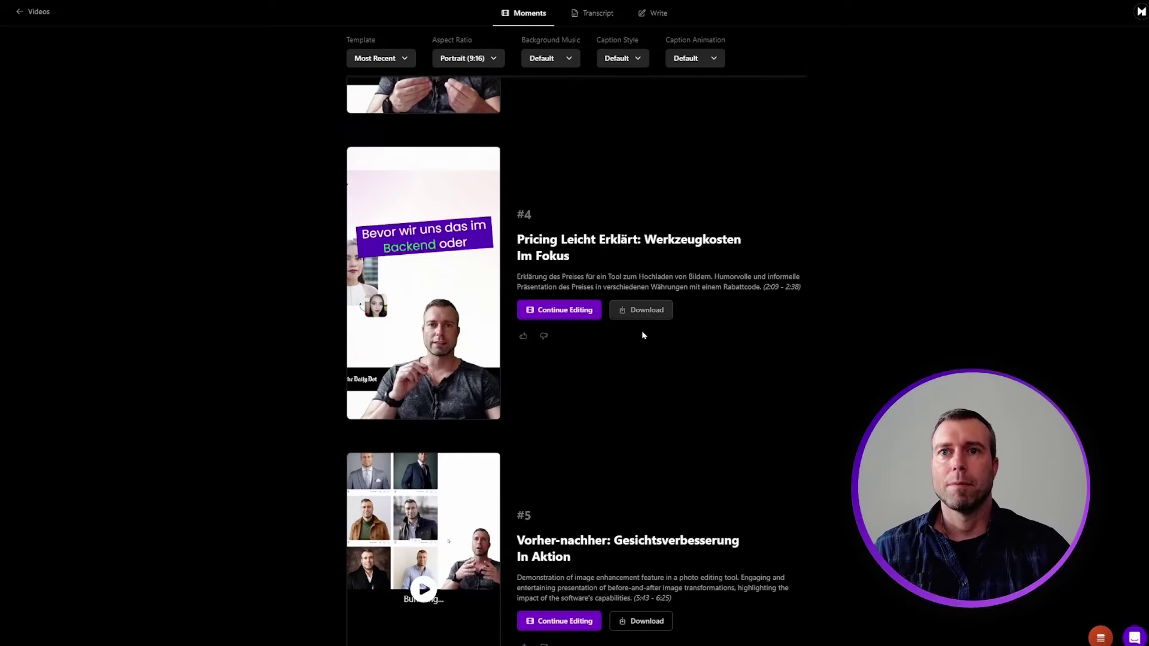
scroll(646, 323, down, 5)
scroll(639, 350, down, 3)
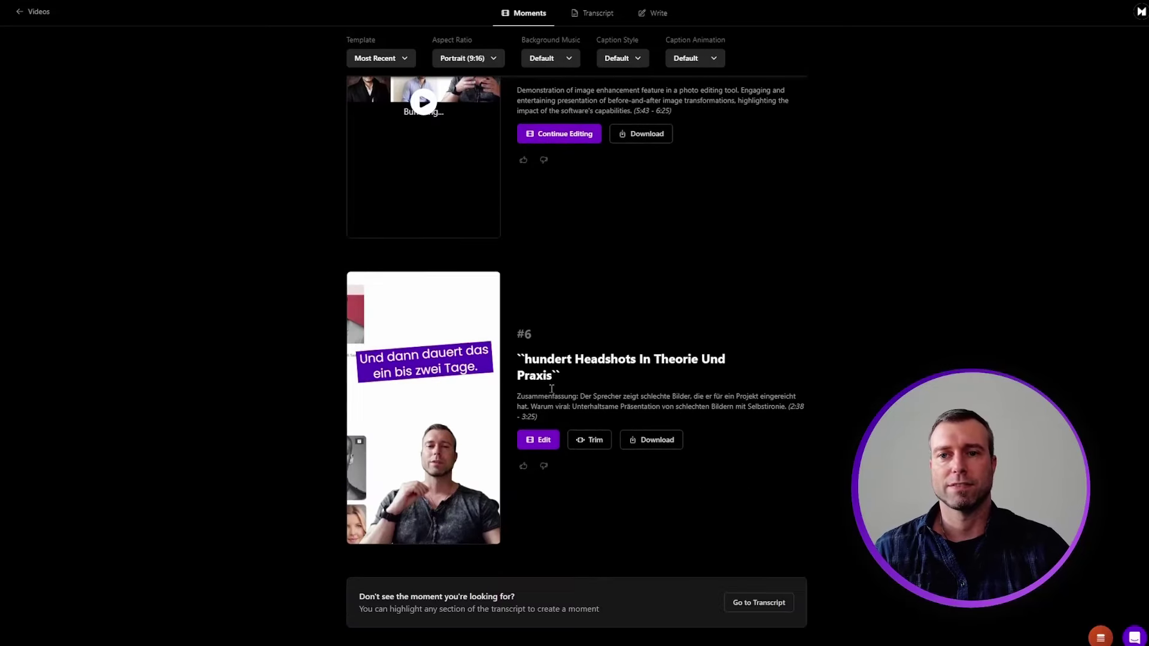
click(749, 606)
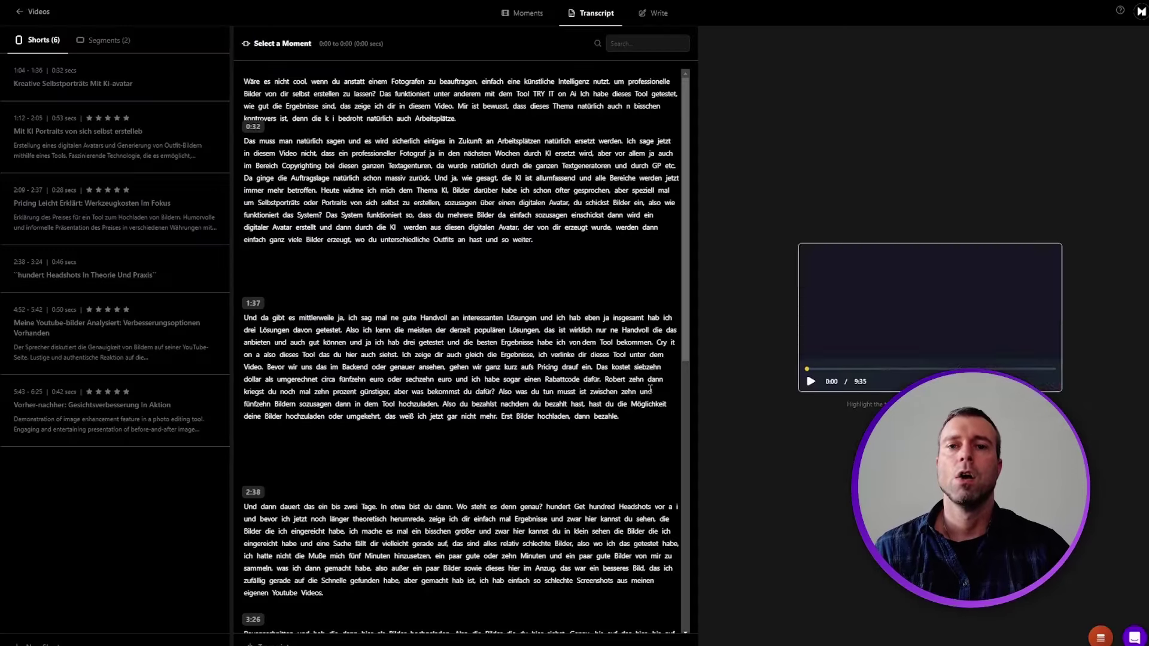
Highlight the transcript passage from "Screenshots die ich gemacht hab" to "das sieht nicht nach mir aus?" as a moment and preview it
scroll(311, 399, down, 9)
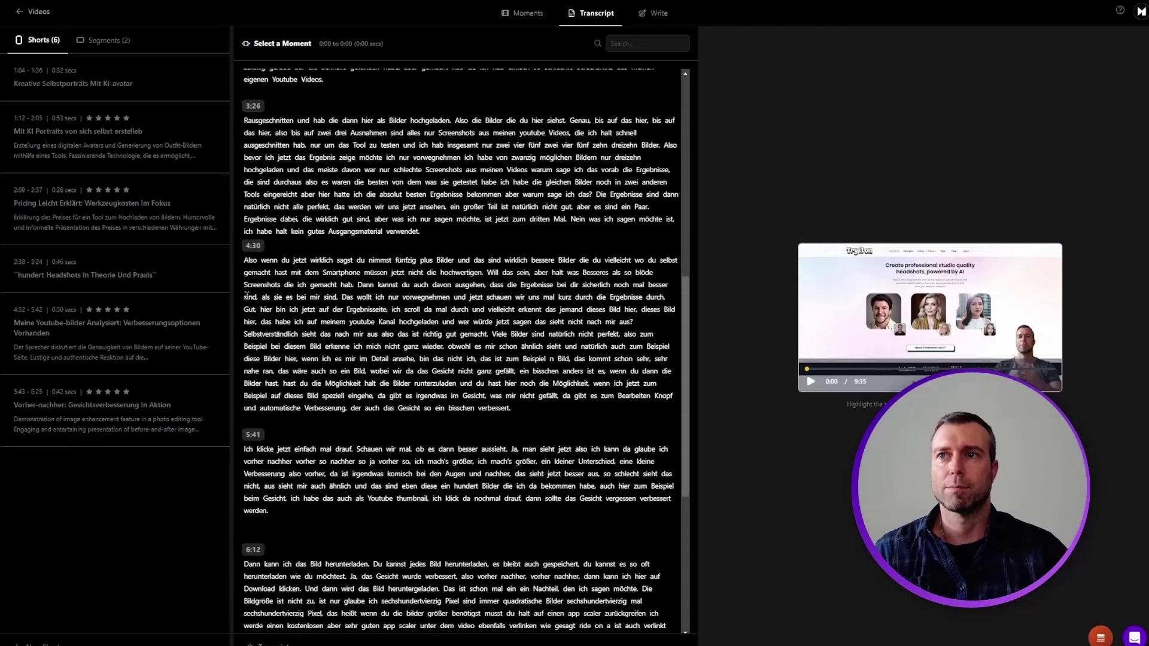
drag(244, 284, 624, 322)
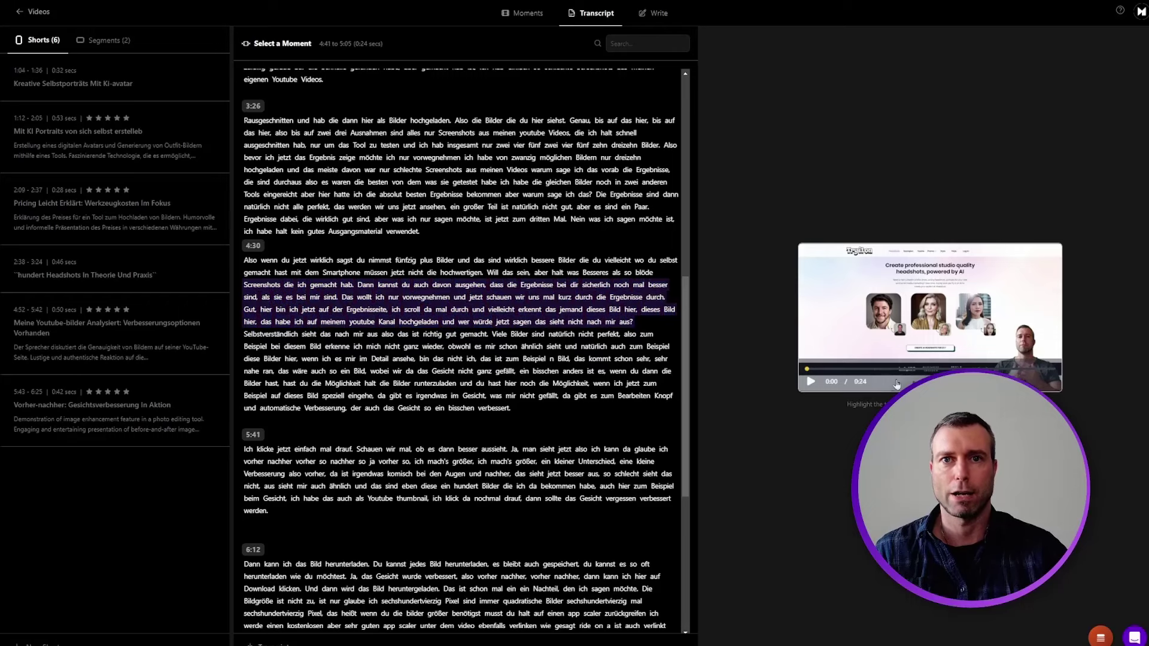
click(810, 381)
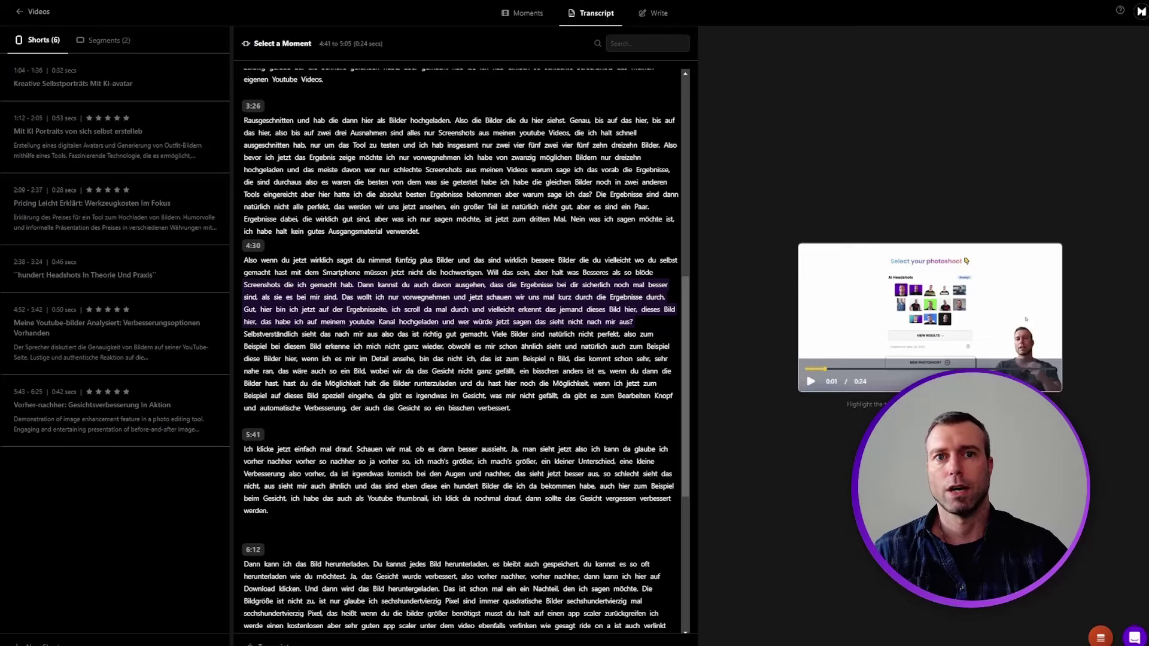
click(950, 344)
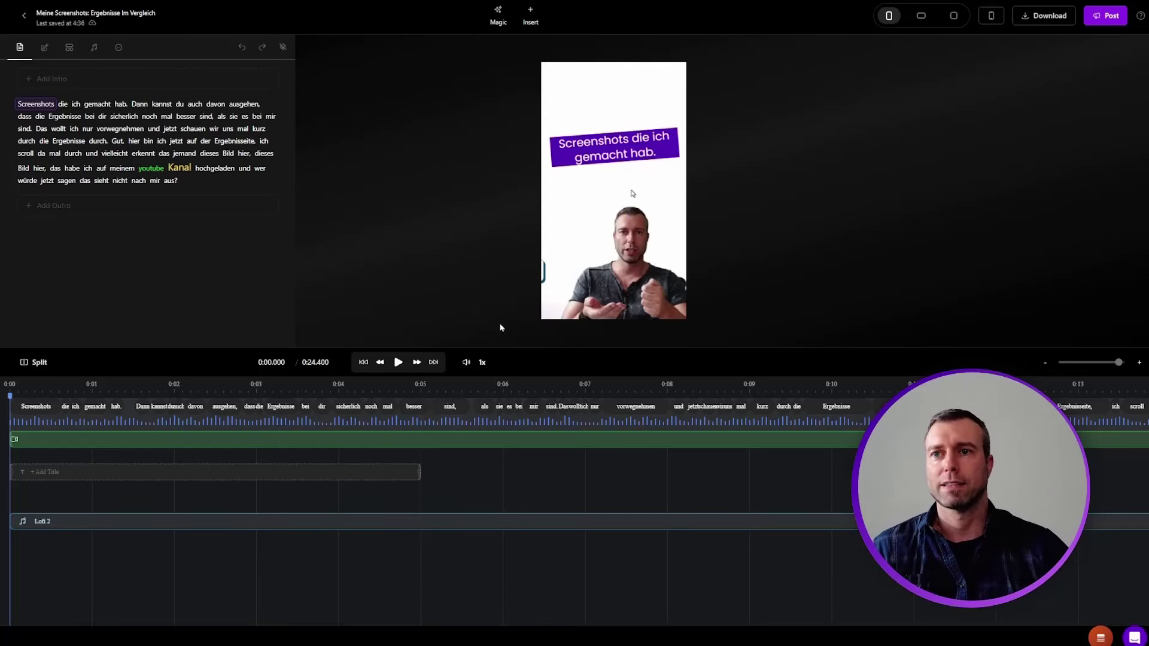
Play a short part of the clip from about 0:02.9 to check the captions
click(287, 418)
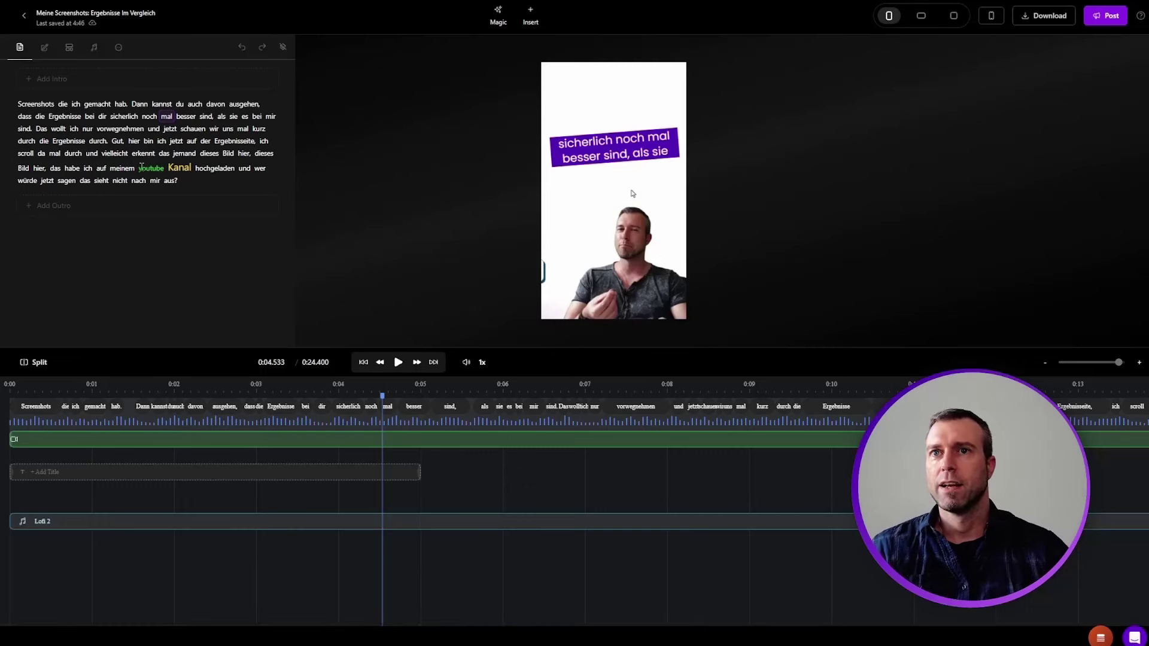
click(247, 421)
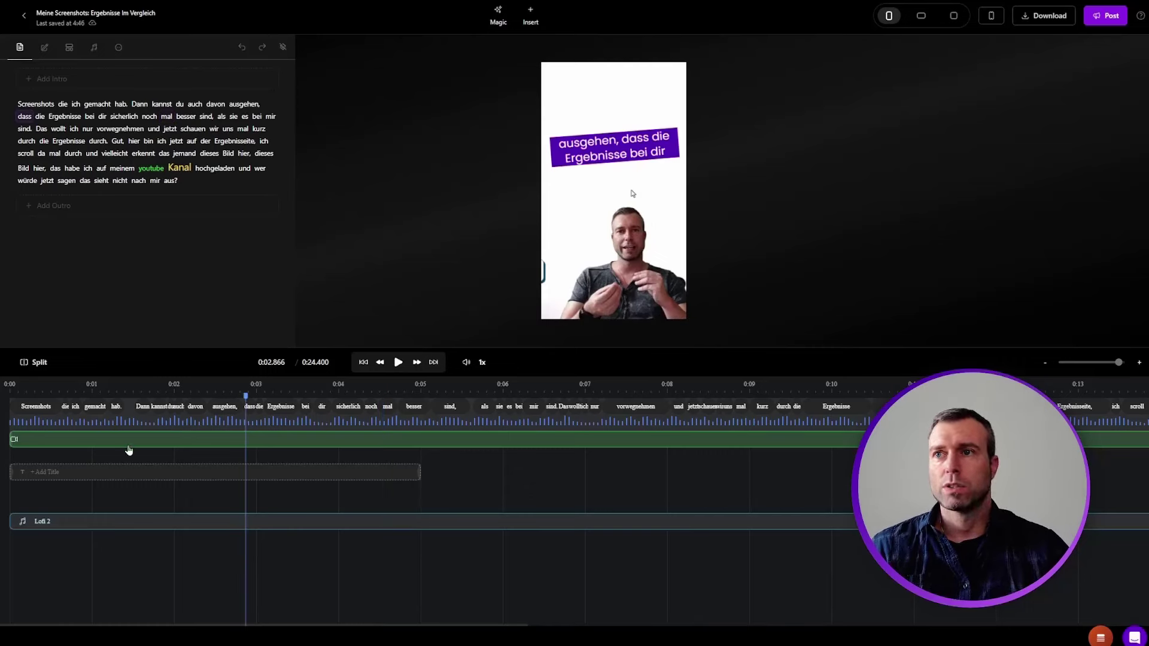
key(space)
key(space)
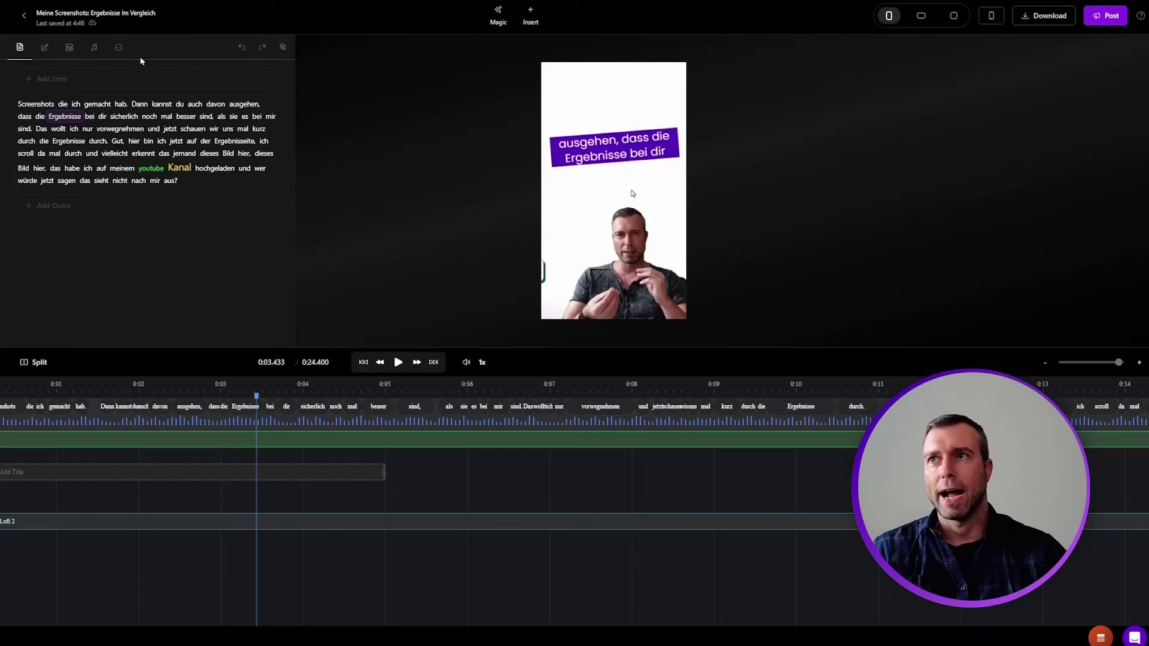
Hide the captions in the clip settings and show them again
click(119, 48)
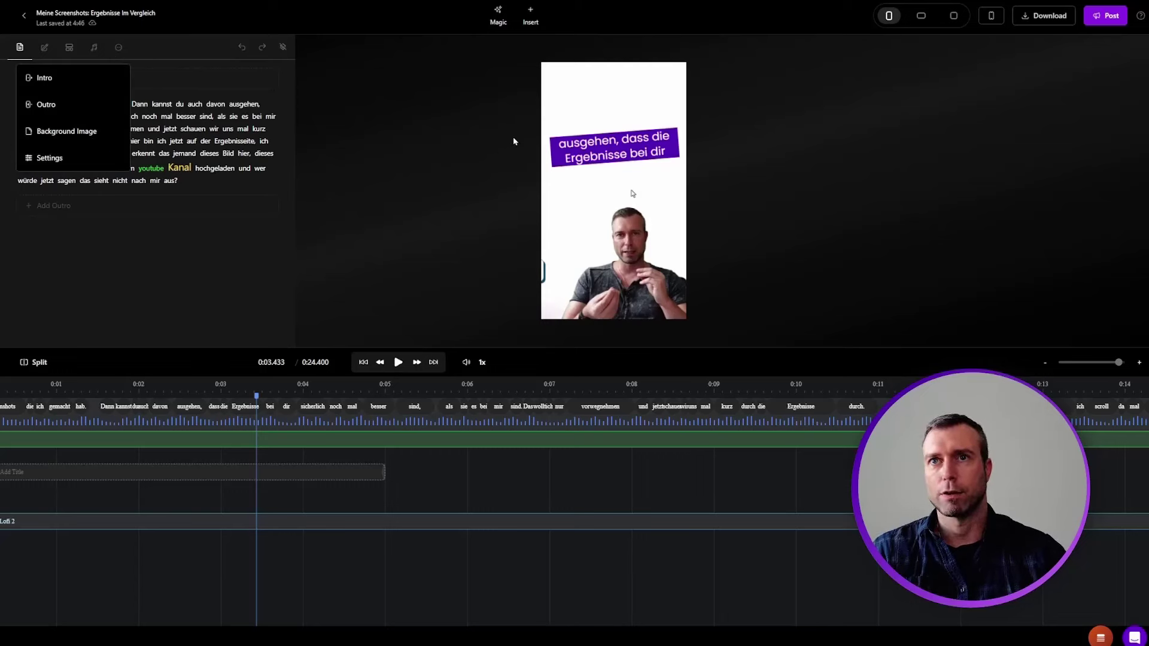
click(50, 157)
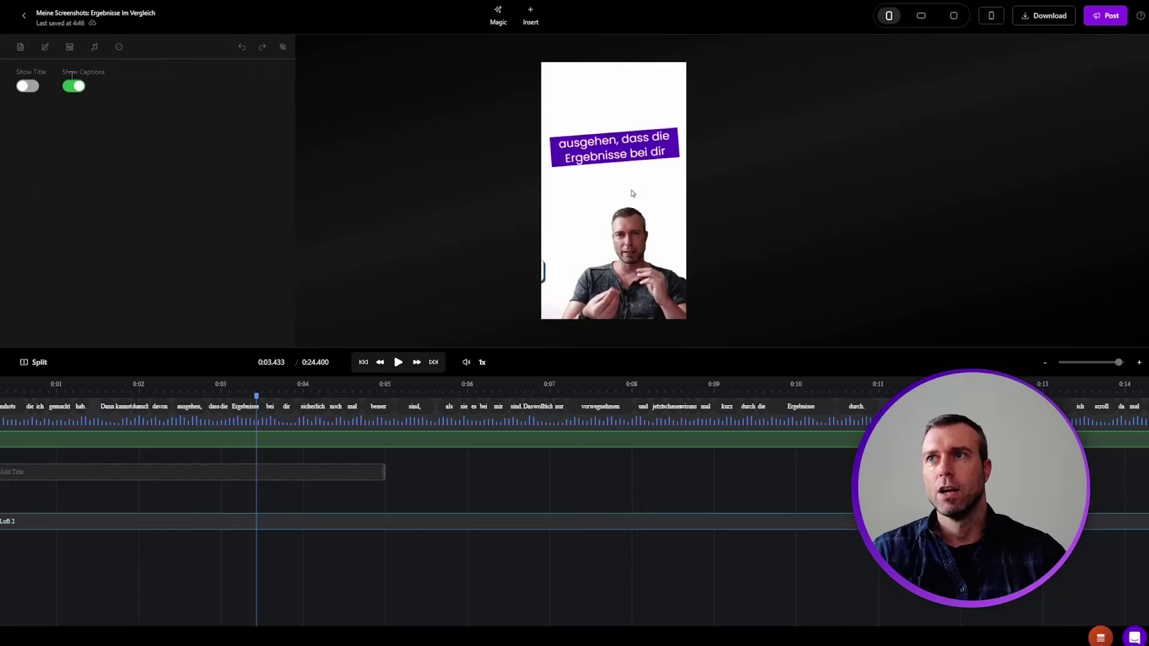
click(74, 90)
click(74, 90)
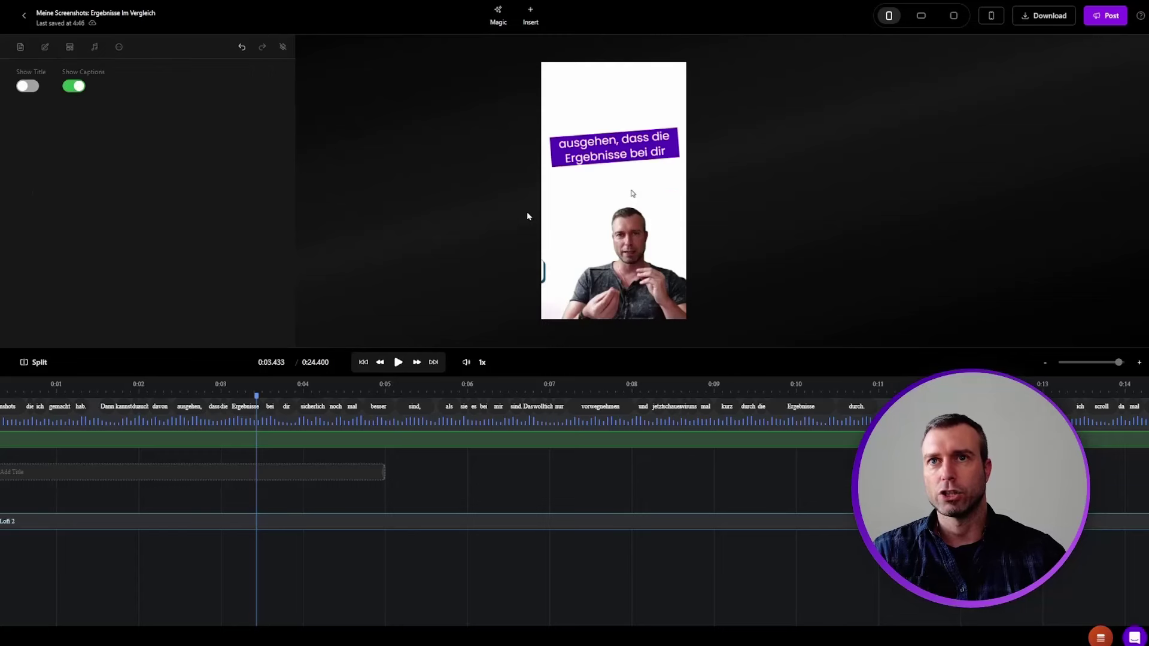
Try several caption presets and apply the Oswald one with a purple highlight behind the current word
click(608, 156)
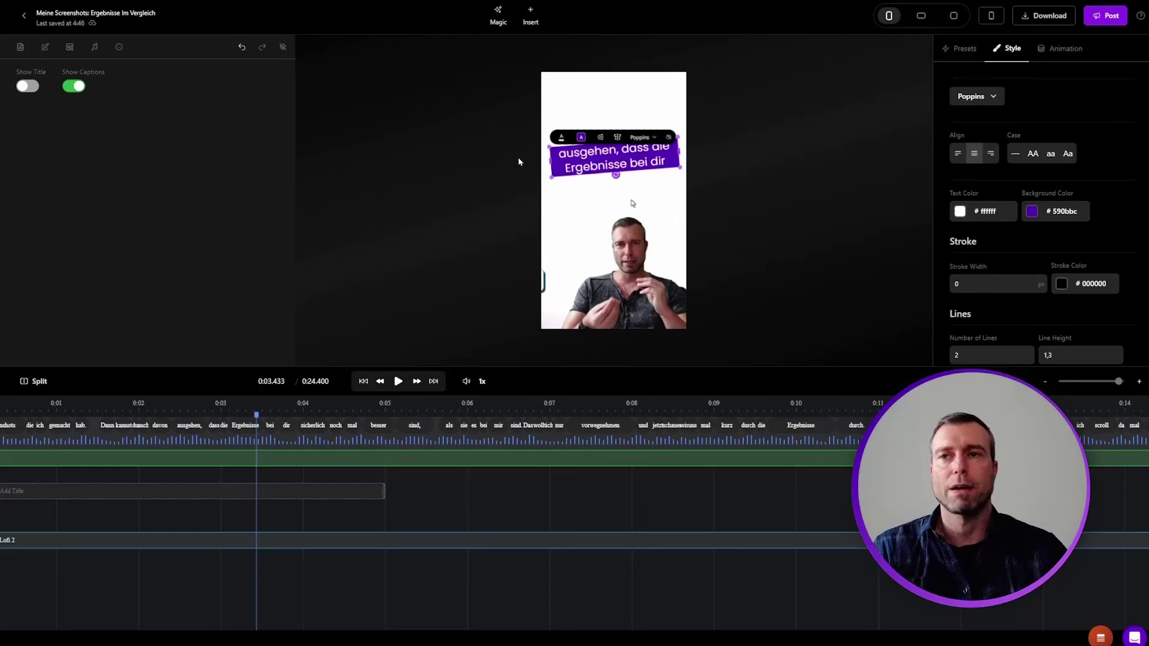
click(965, 56)
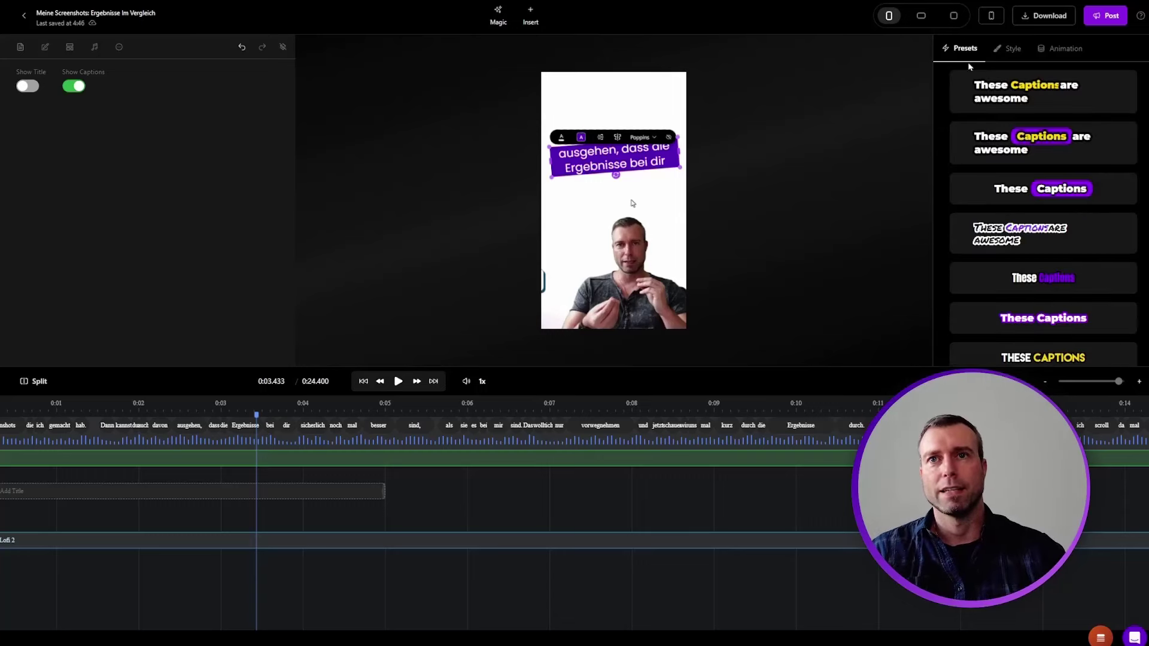
click(1017, 144)
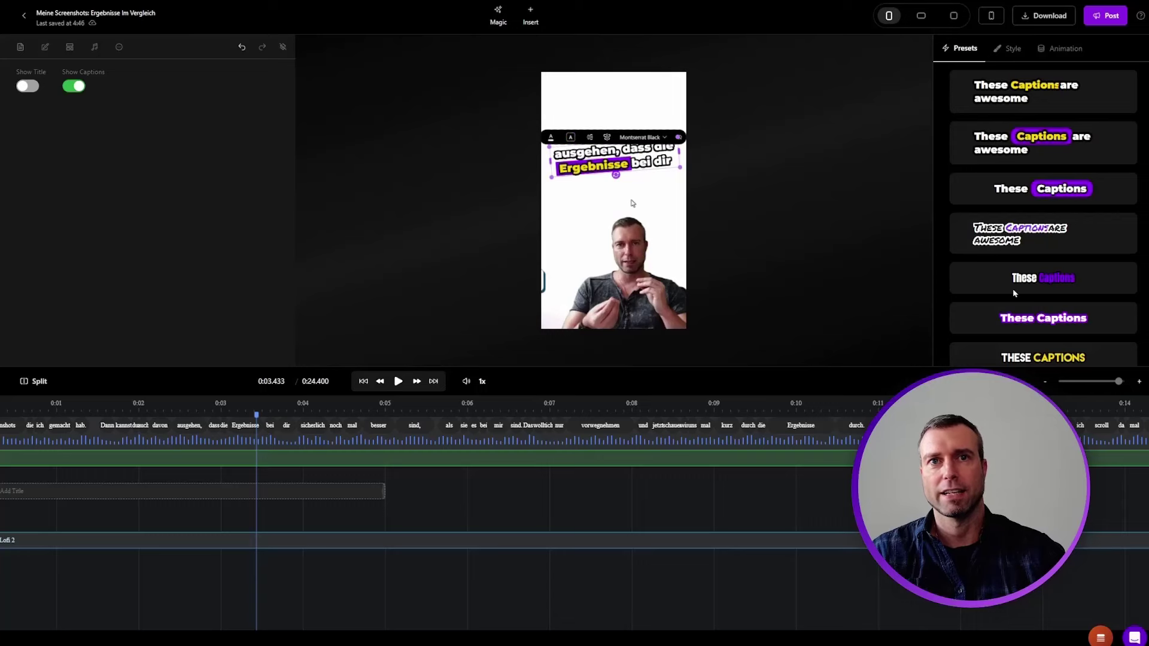
scroll(1027, 214, down, 3)
click(1025, 212)
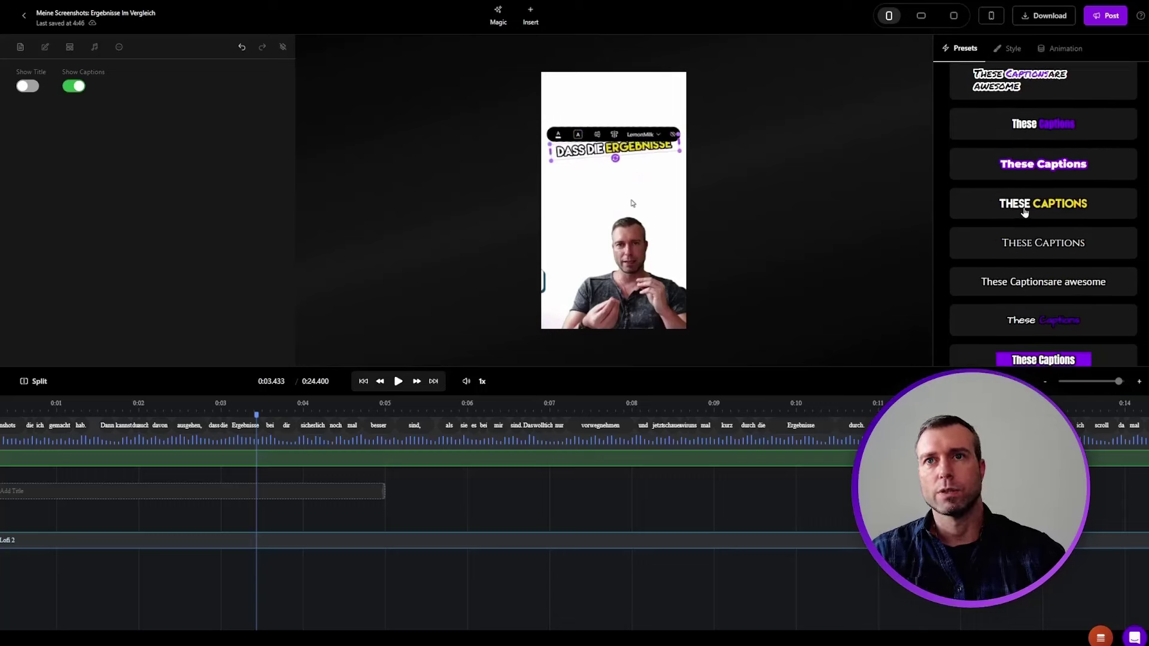
scroll(1057, 216, down, 3)
click(1057, 216)
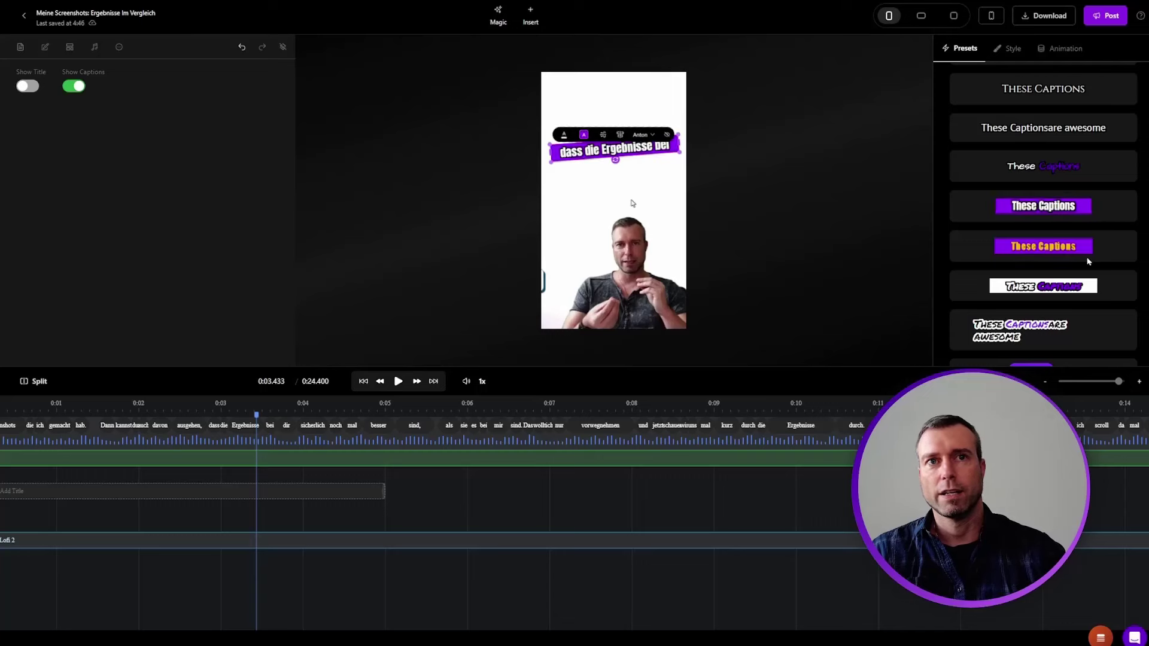
scroll(1074, 258, down, 2)
click(1039, 280)
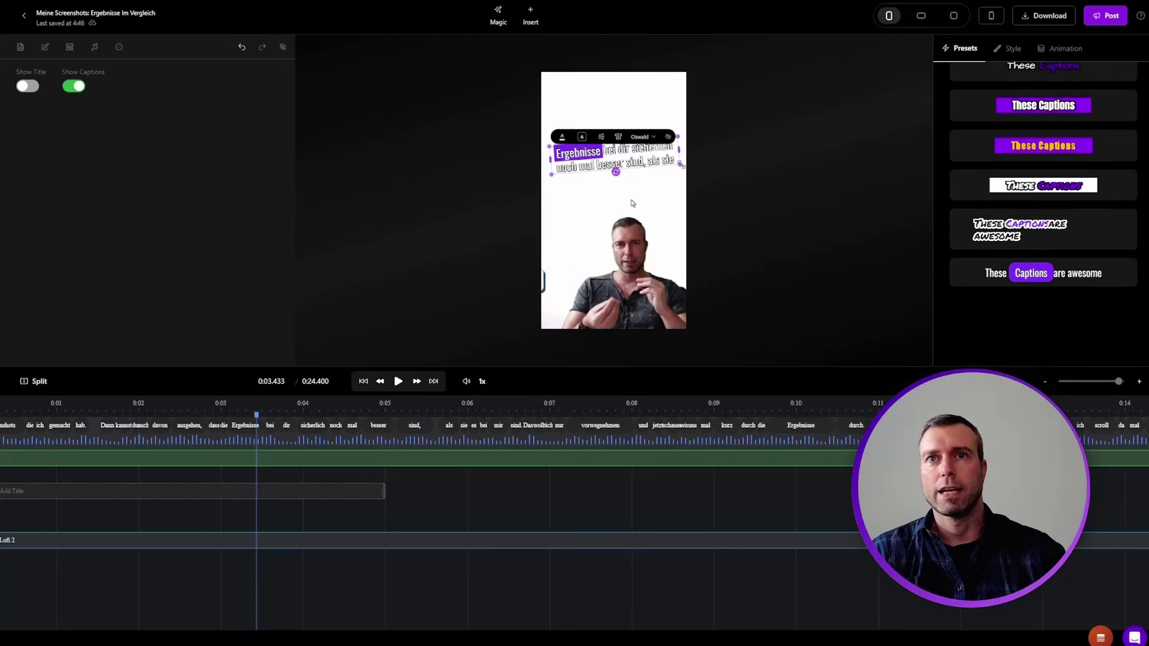
Limit the captions to 1 line and move them down over the speaker's chest, to a Y position of about 1555 px
click(1011, 49)
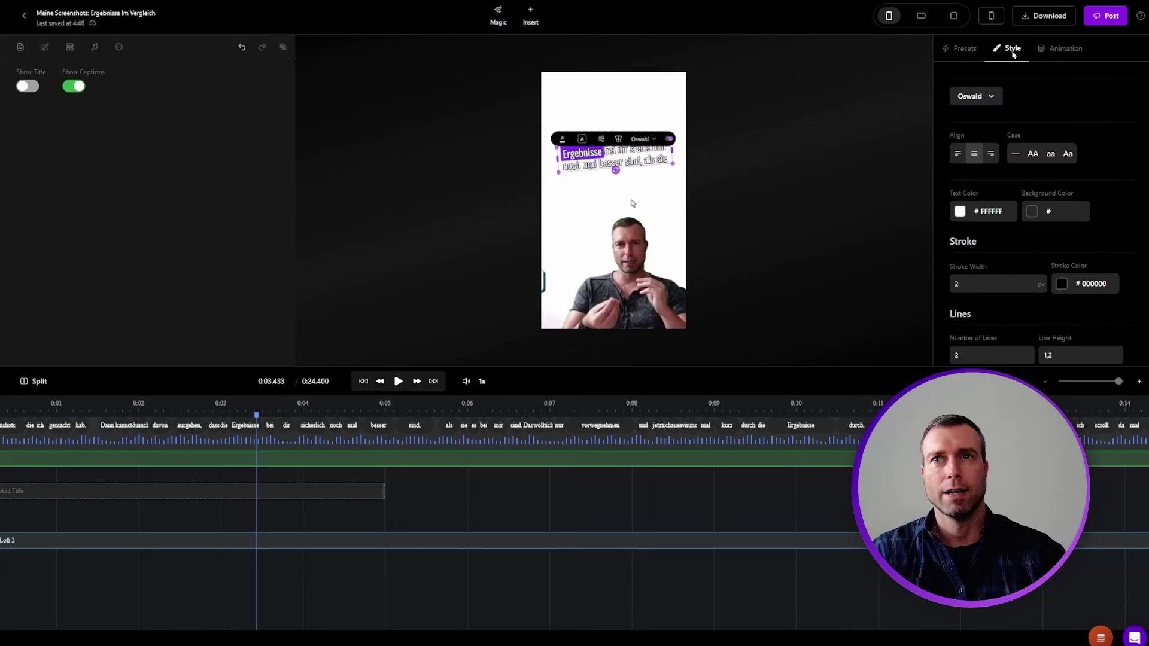
scroll(1097, 202, down, 2)
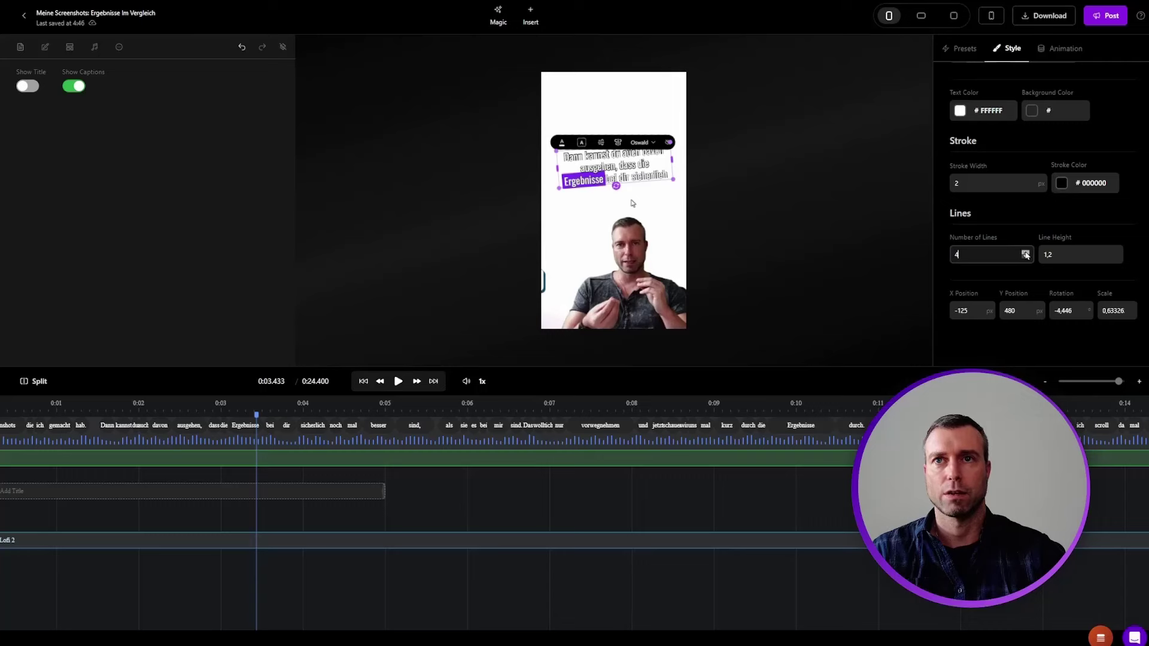
click(1025, 258)
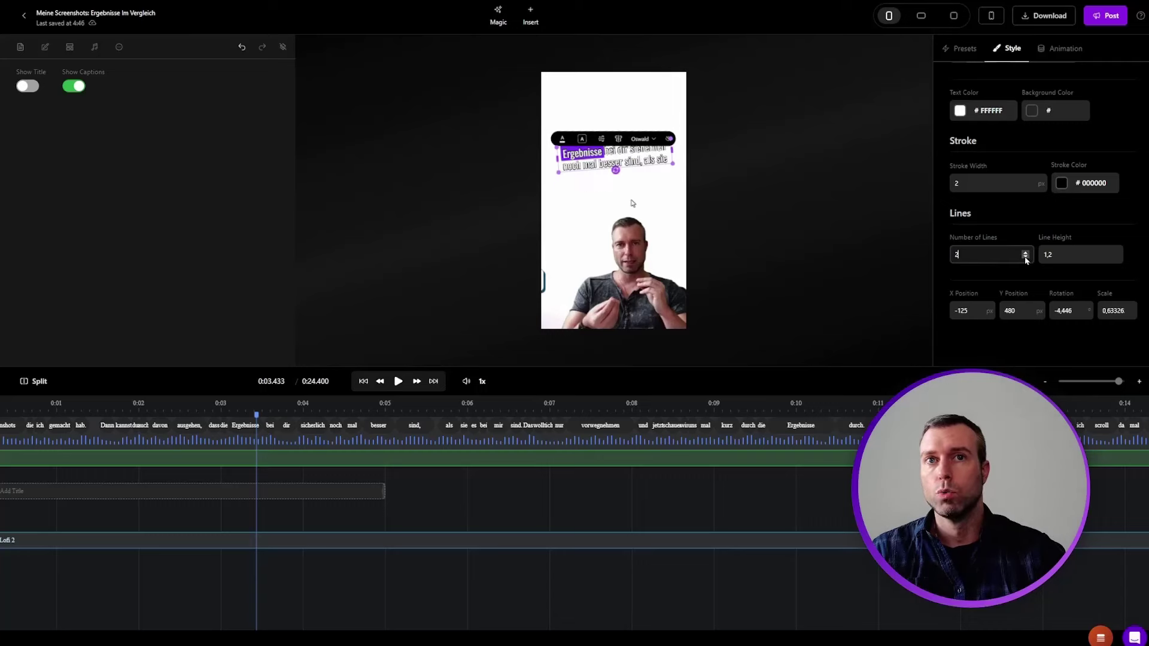
click(1025, 258)
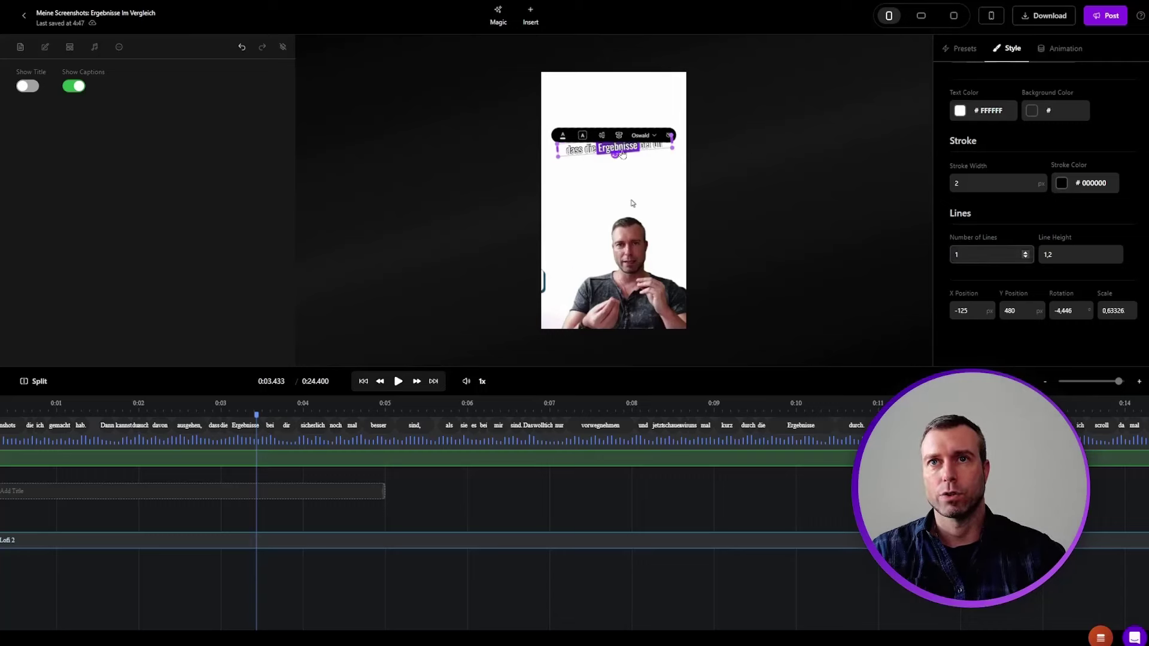
drag(617, 149, 615, 377)
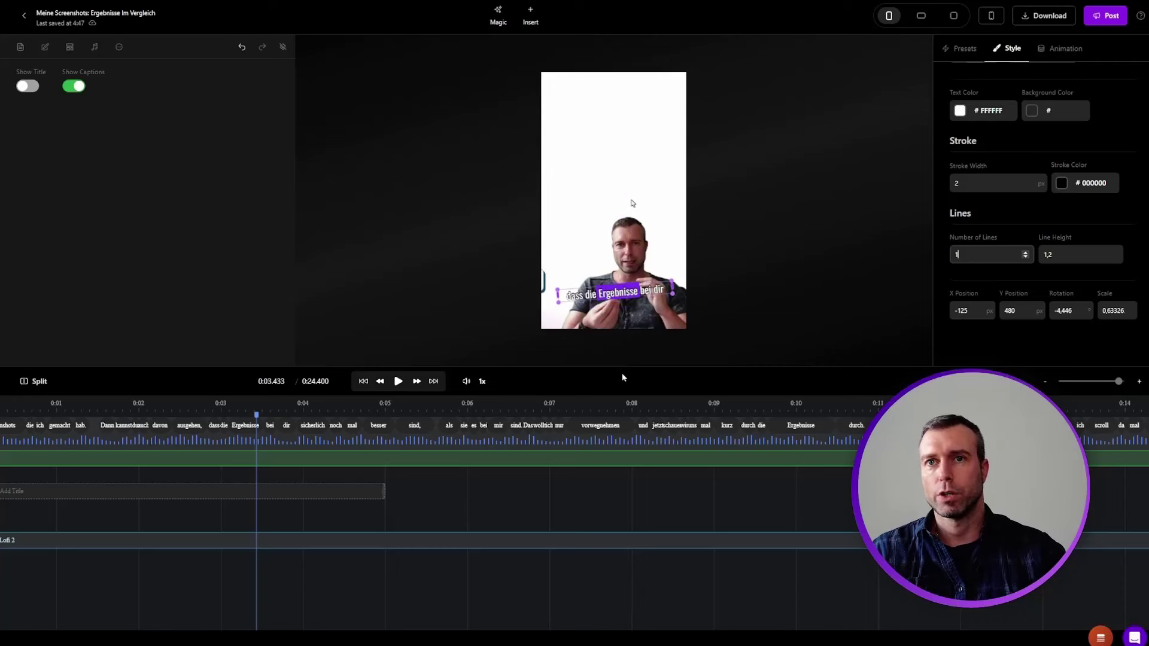
mouse_move(616, 292)
mouse_down()
mouse_move(616, 195)
mouse_move(610, 296)
mouse_up()
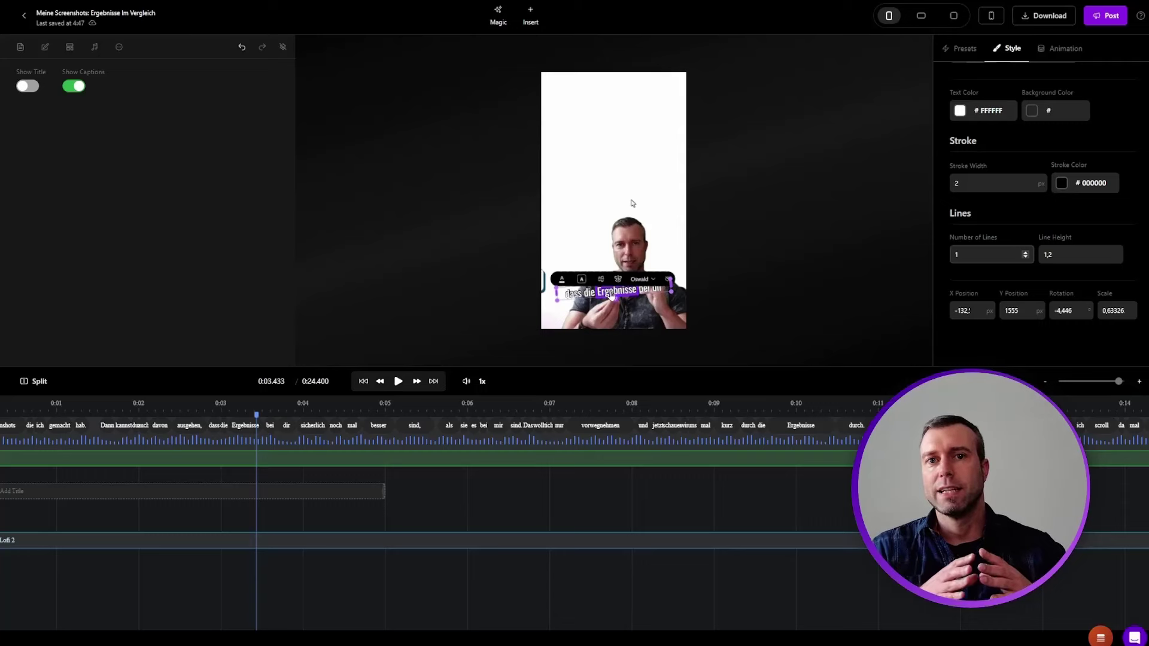
Examine the editing options for the transcript words "Screenshots" and "jemand" and for the phrase "vielleicht erkennt"
click(20, 46)
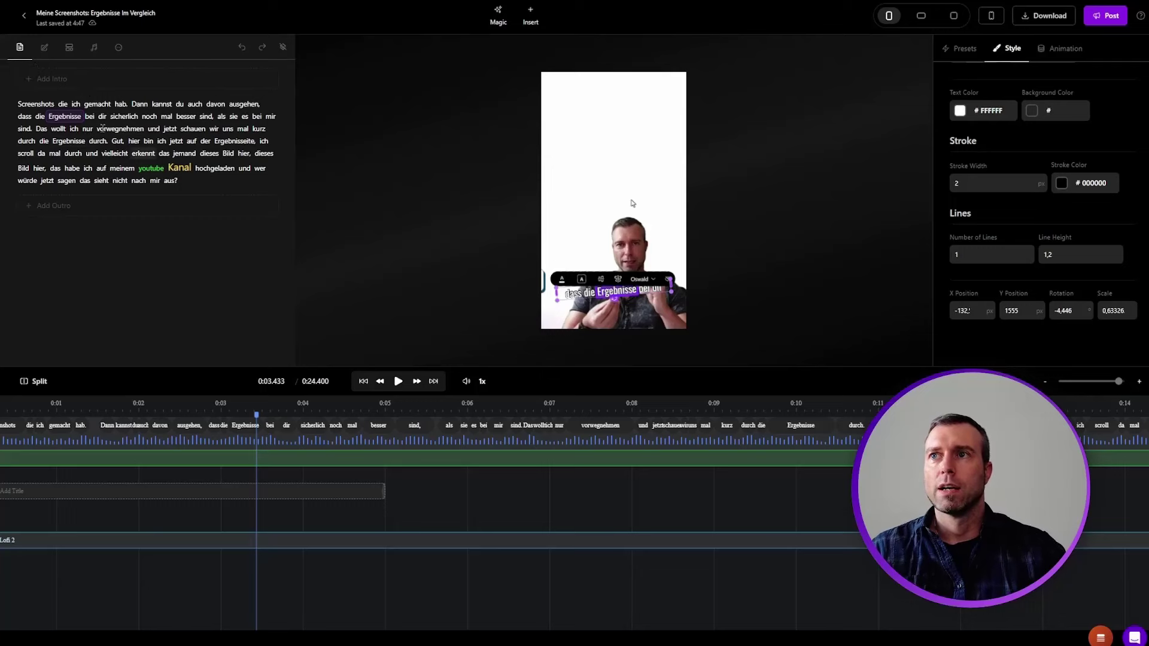
click(36, 104)
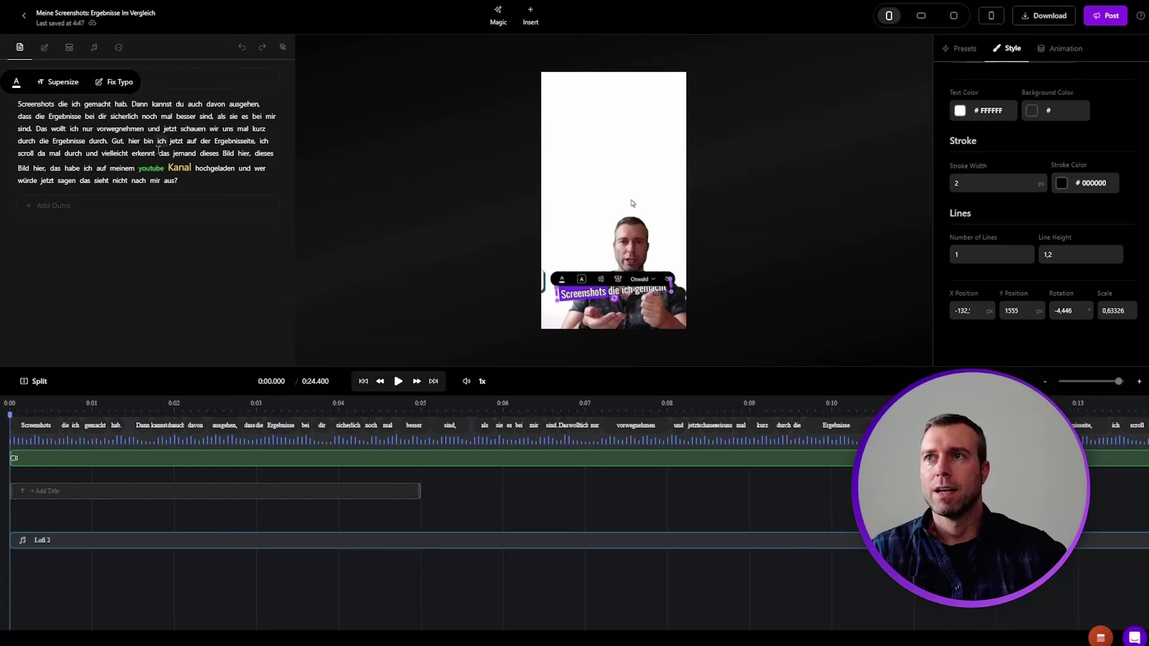
click(190, 154)
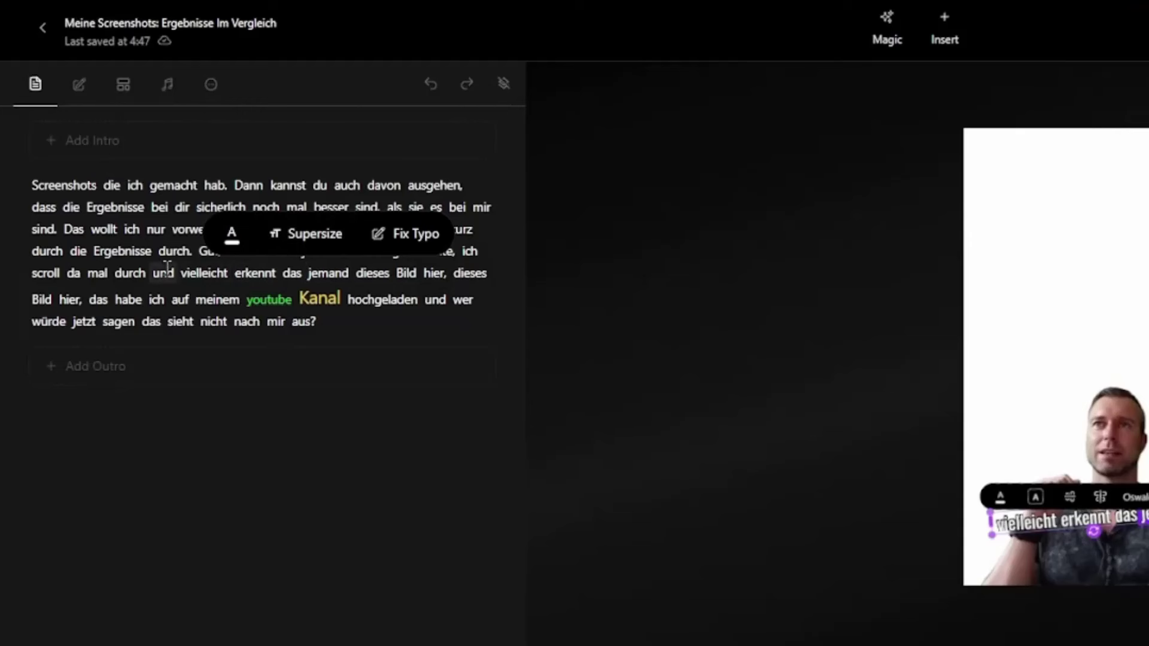
drag(100, 153, 136, 157)
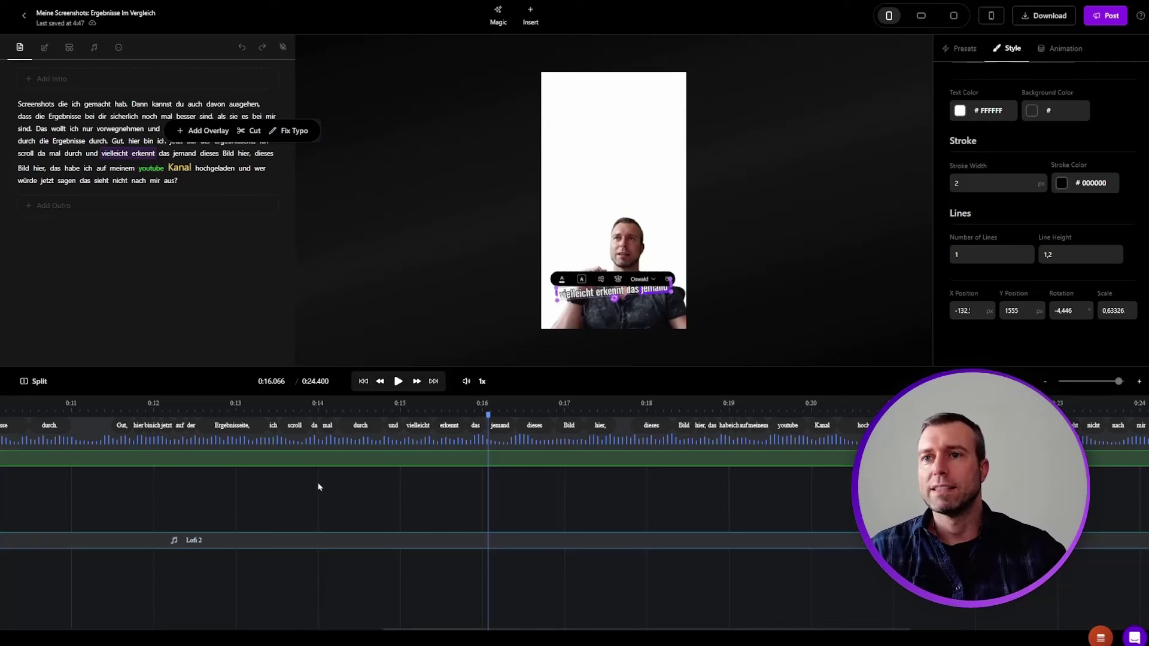
click(115, 153)
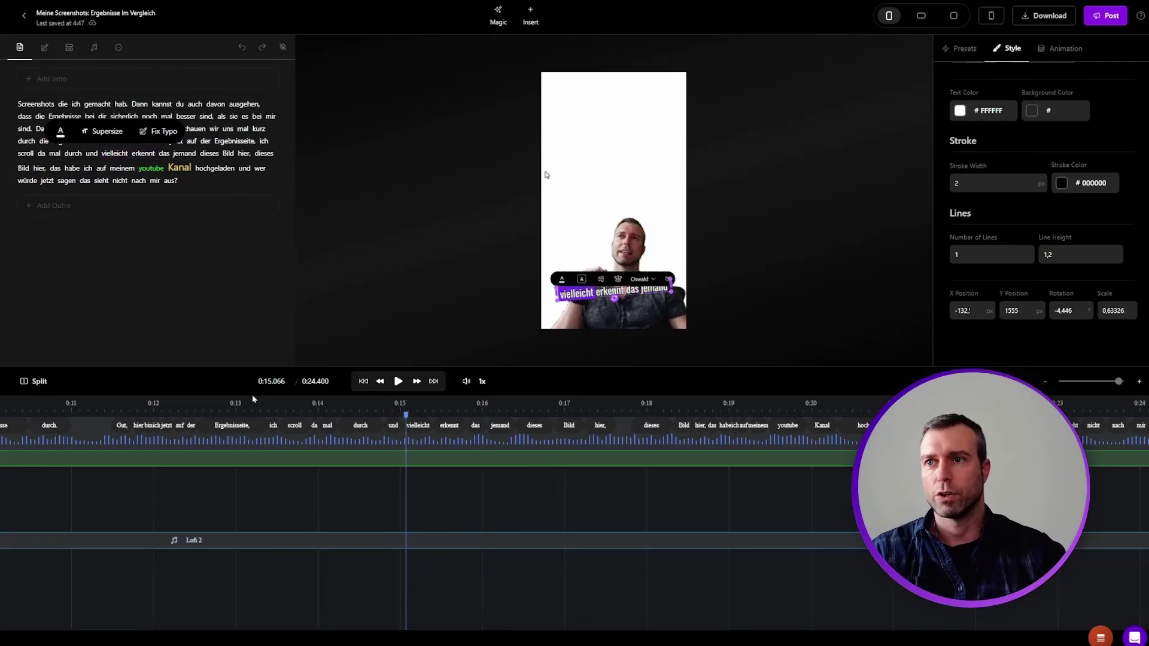
Insert an exploding-head emoji at about 0:13.6, shorten it to end at about 0:15.2, and play that section
right_click(283, 487)
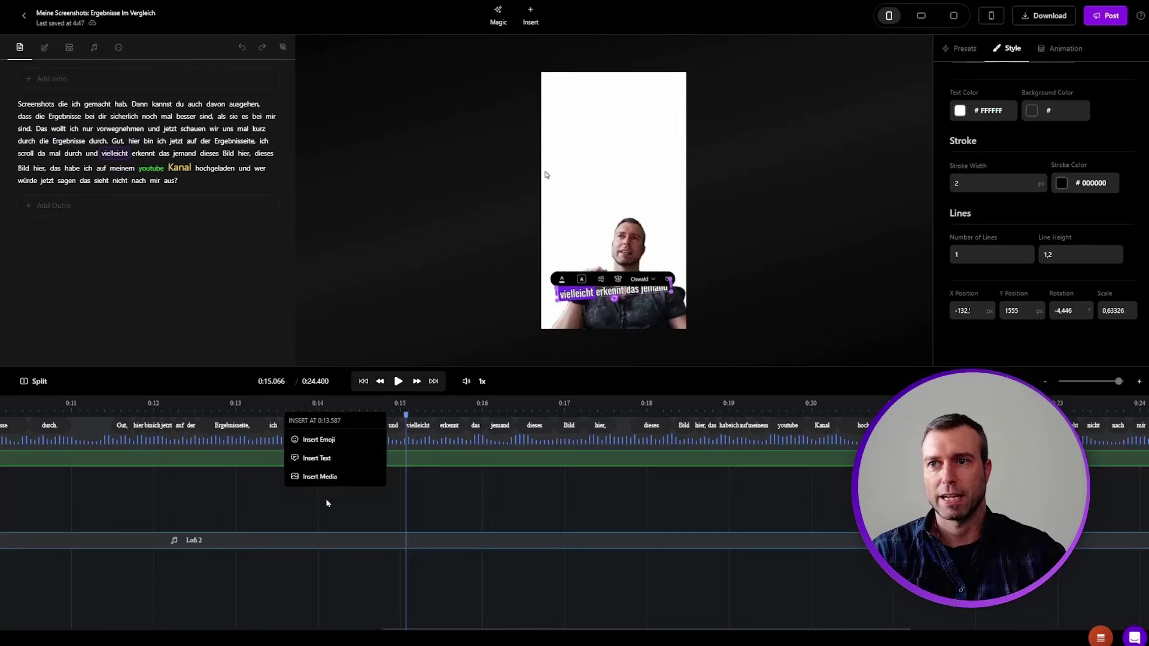
click(321, 441)
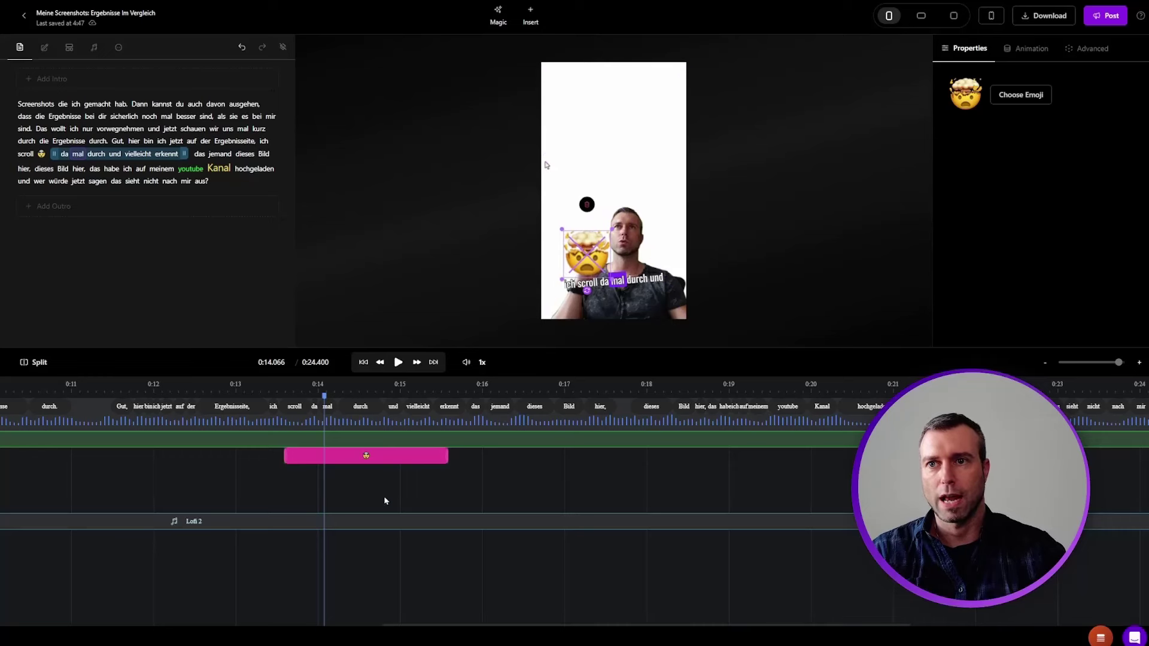
drag(446, 455, 416, 457)
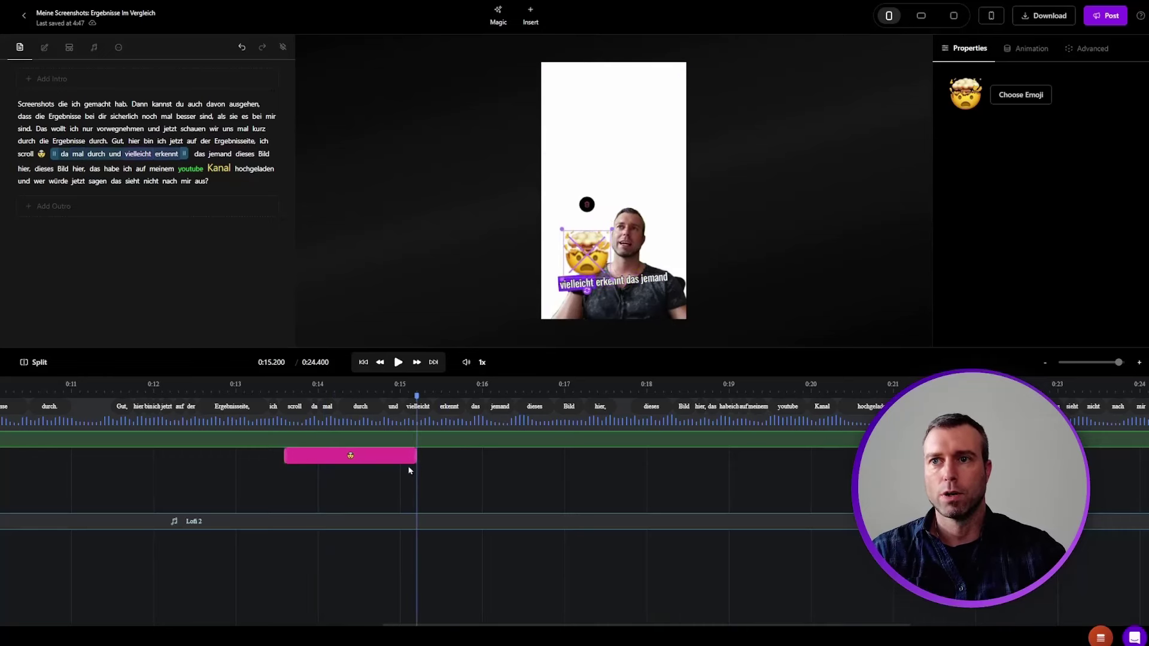
click(173, 421)
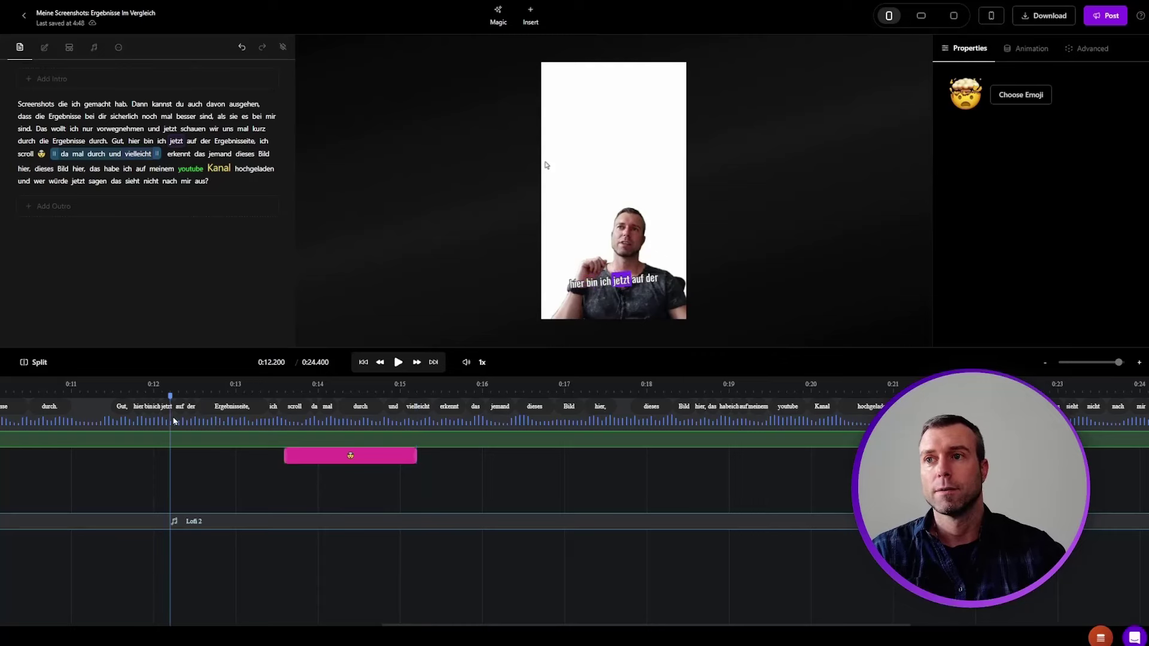
key(space)
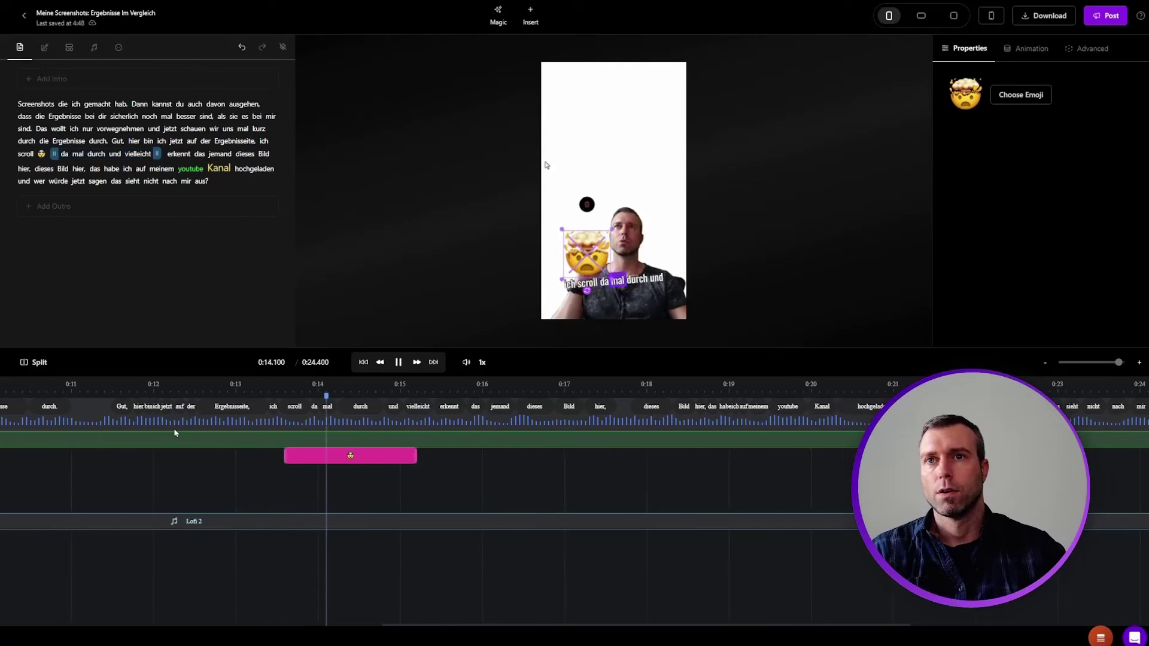
Set the clip's background music to None and play the section from about 0:15.7 without music
key(space)
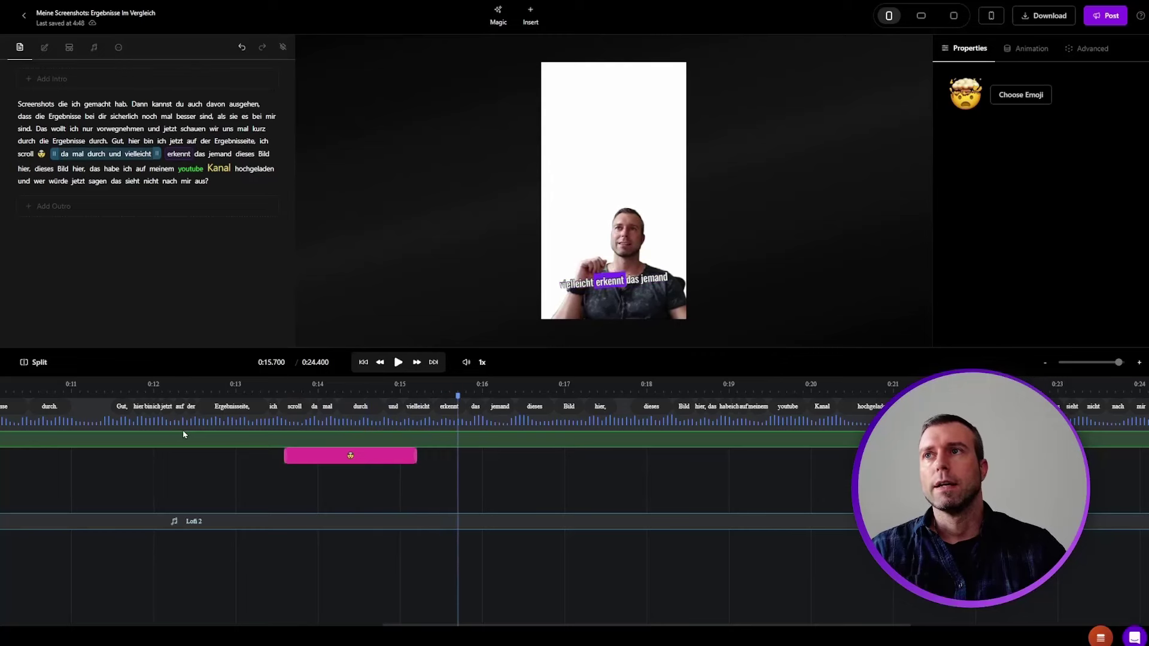
click(44, 47)
click(69, 48)
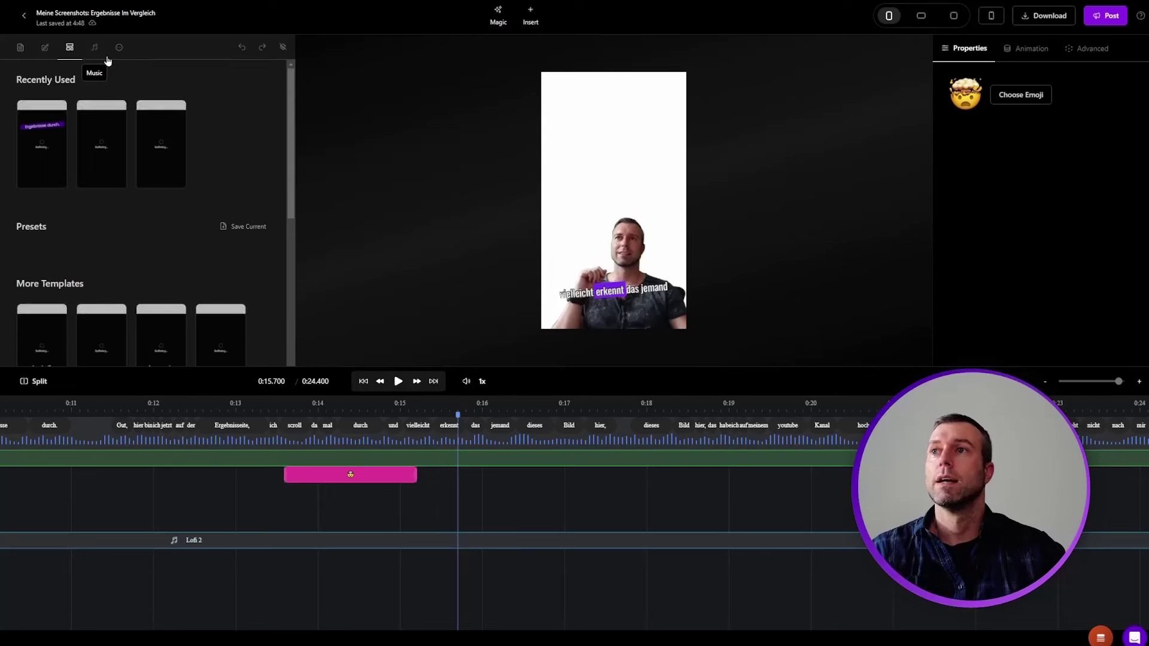
click(94, 48)
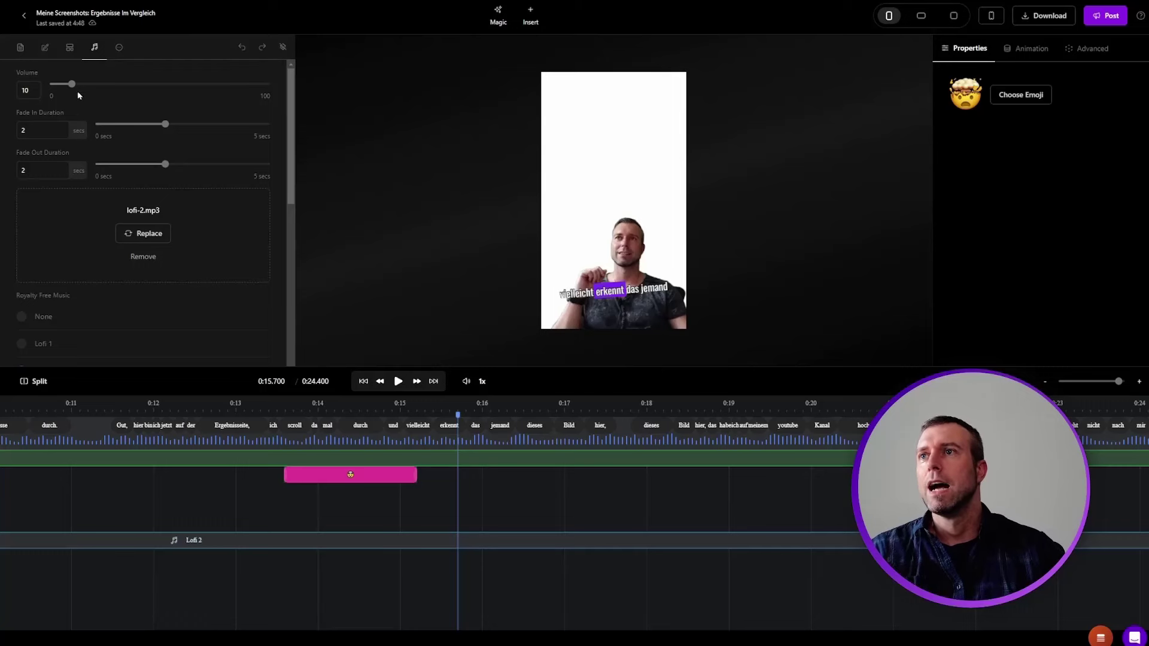
scroll(64, 171, down, 3)
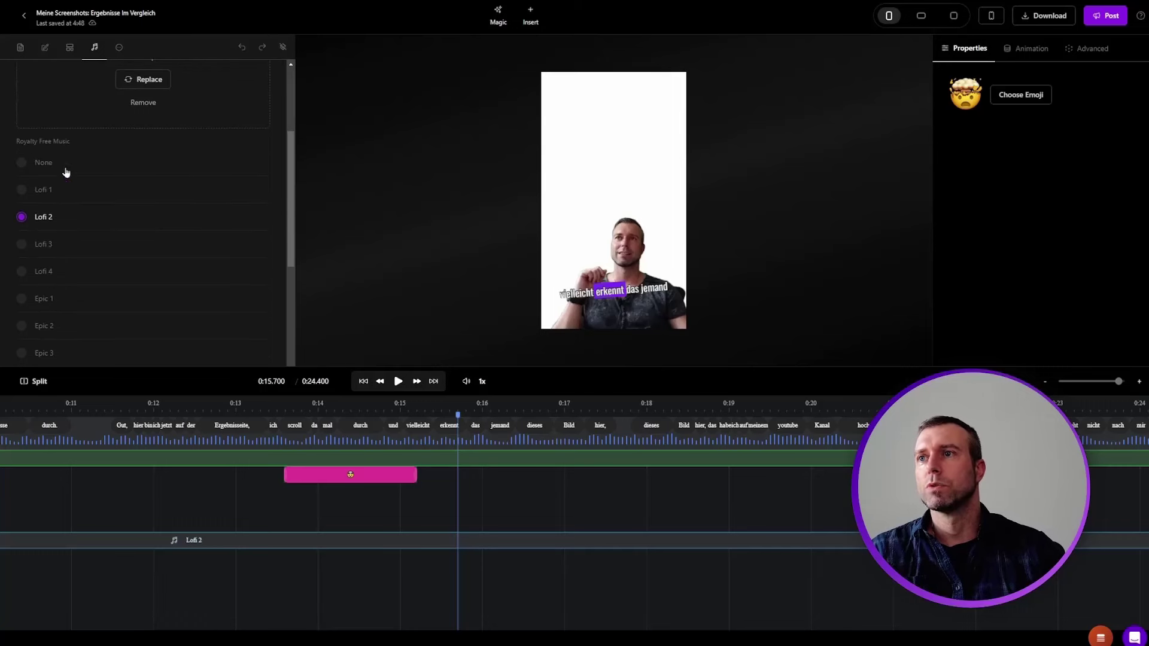
click(25, 165)
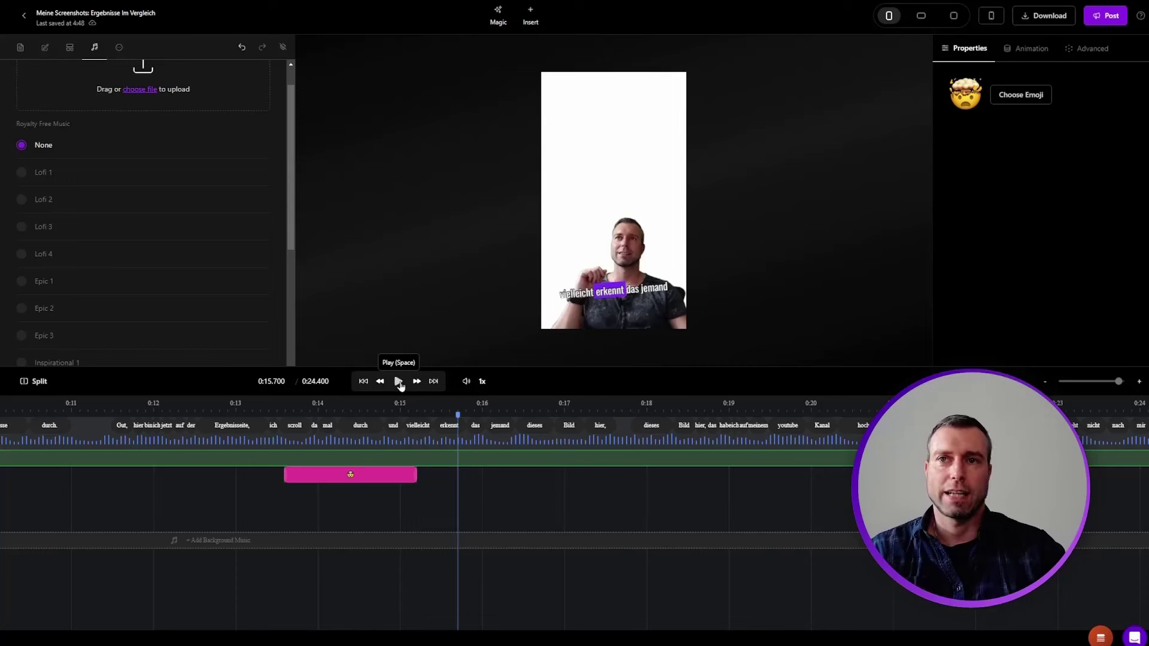
click(398, 382)
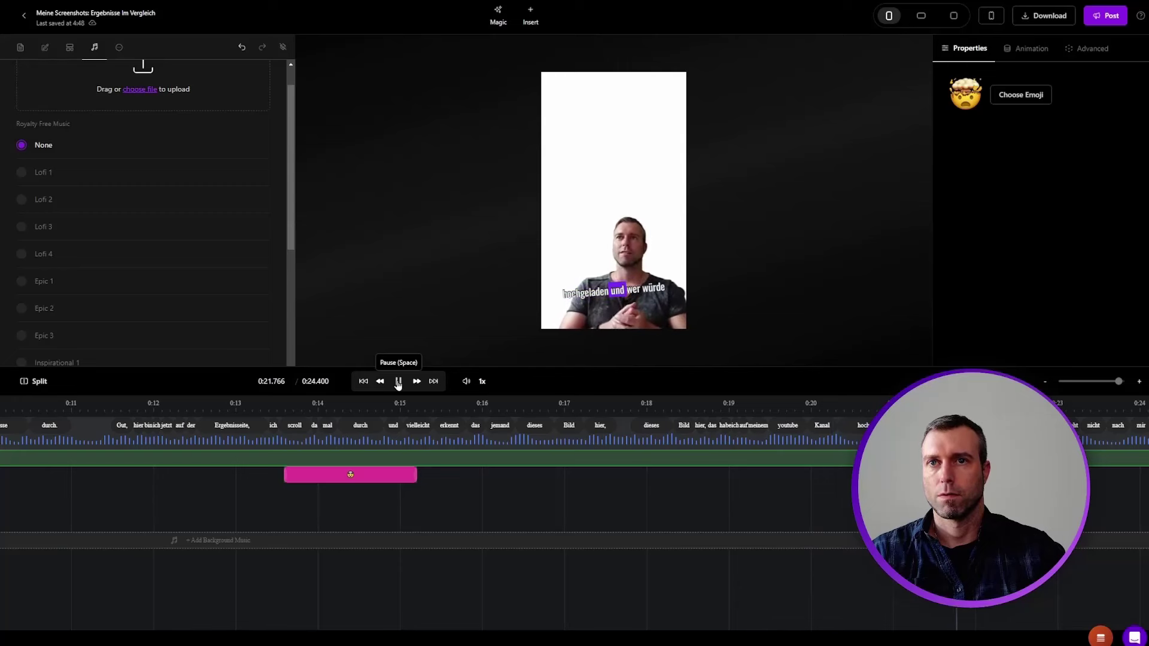
click(398, 381)
Choose the royalty-free track Epic 2 as background music and play the clip from about 0:11 to check it
scroll(96, 246, down, 5)
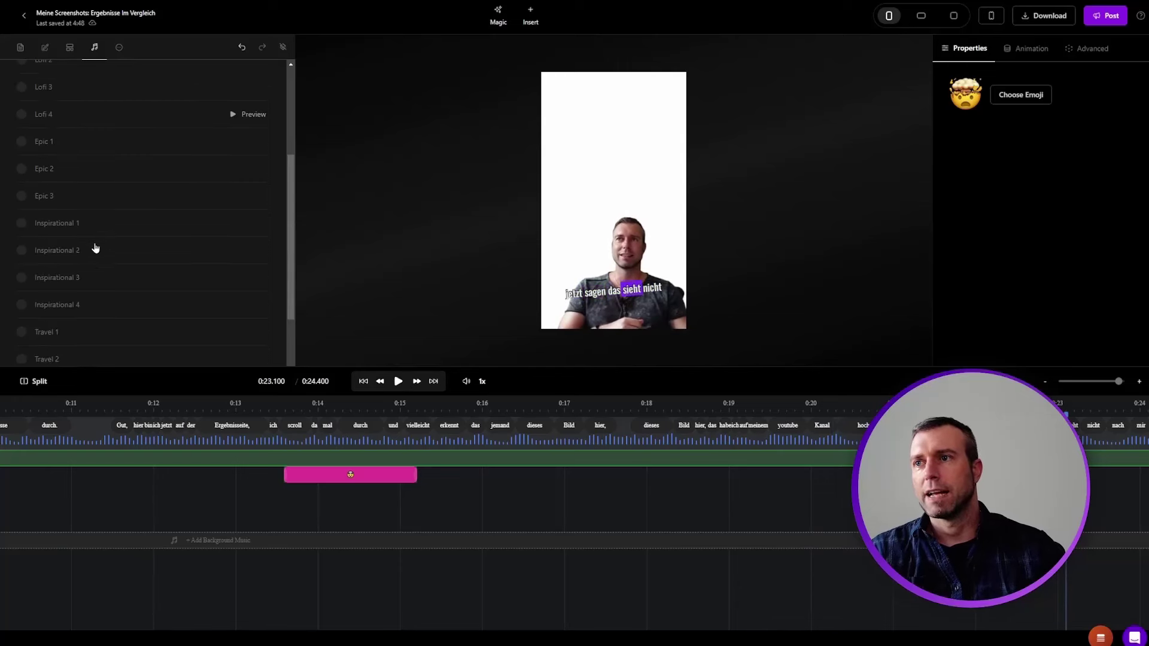
scroll(78, 234, up, 2)
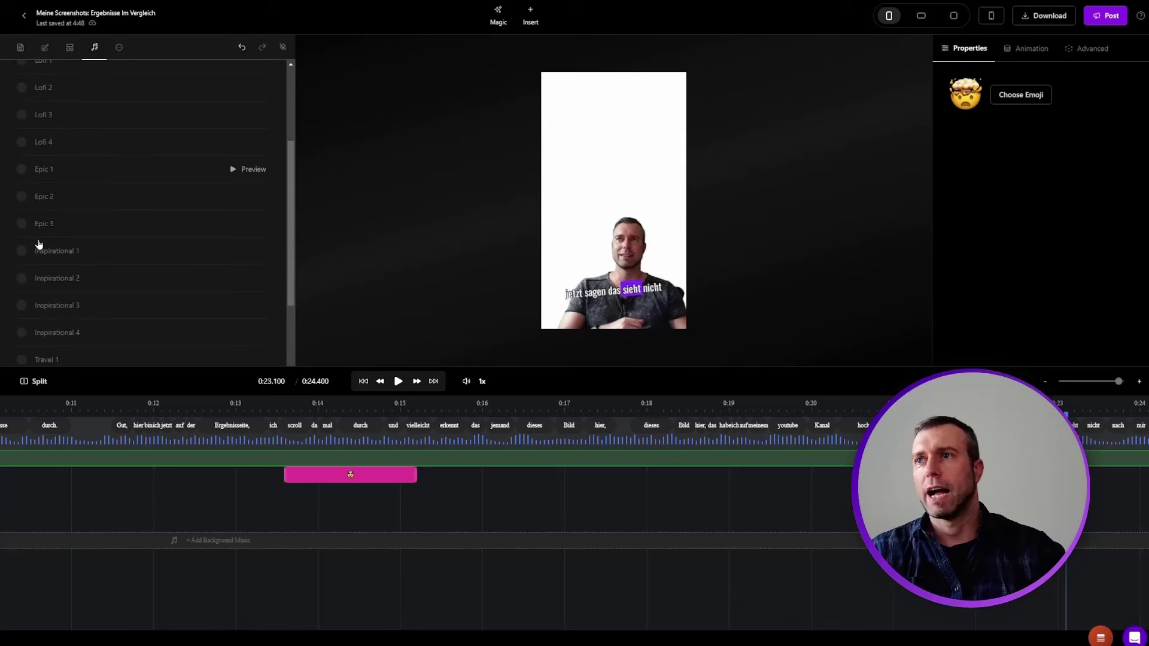
click(21, 197)
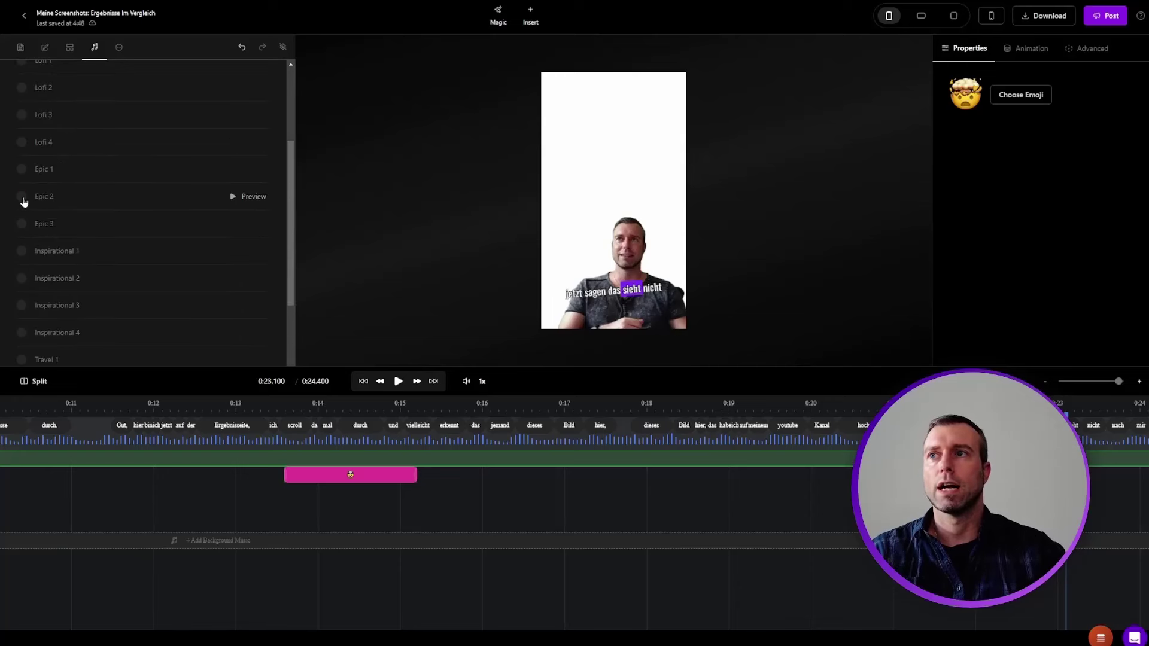
click(70, 442)
key(space)
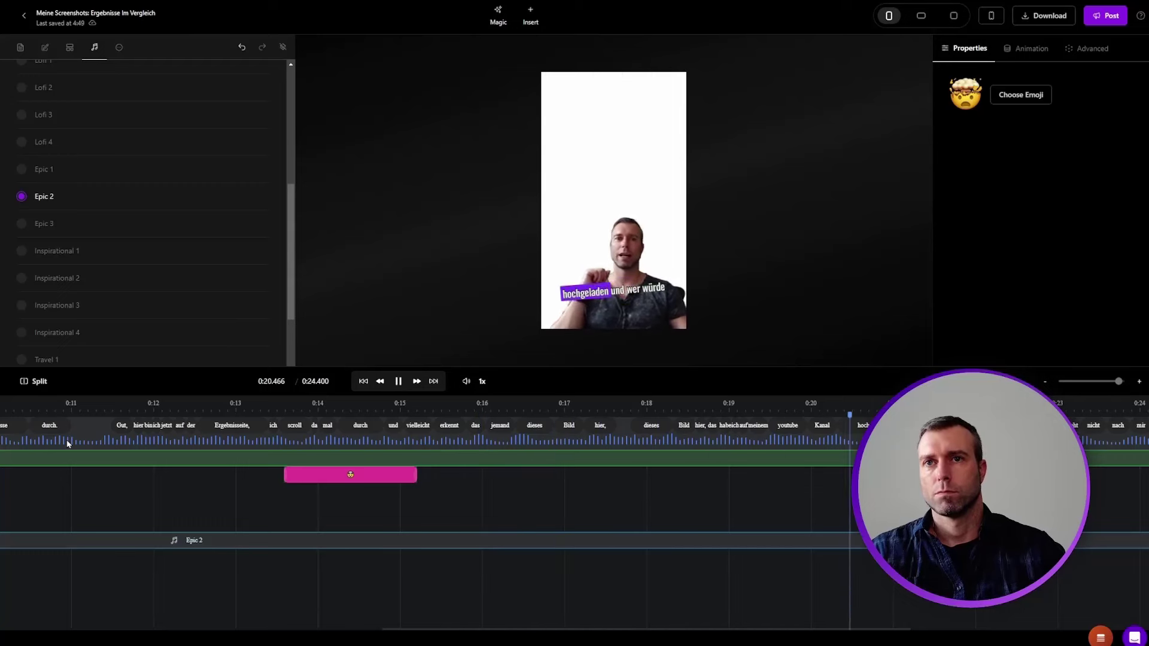
key(space)
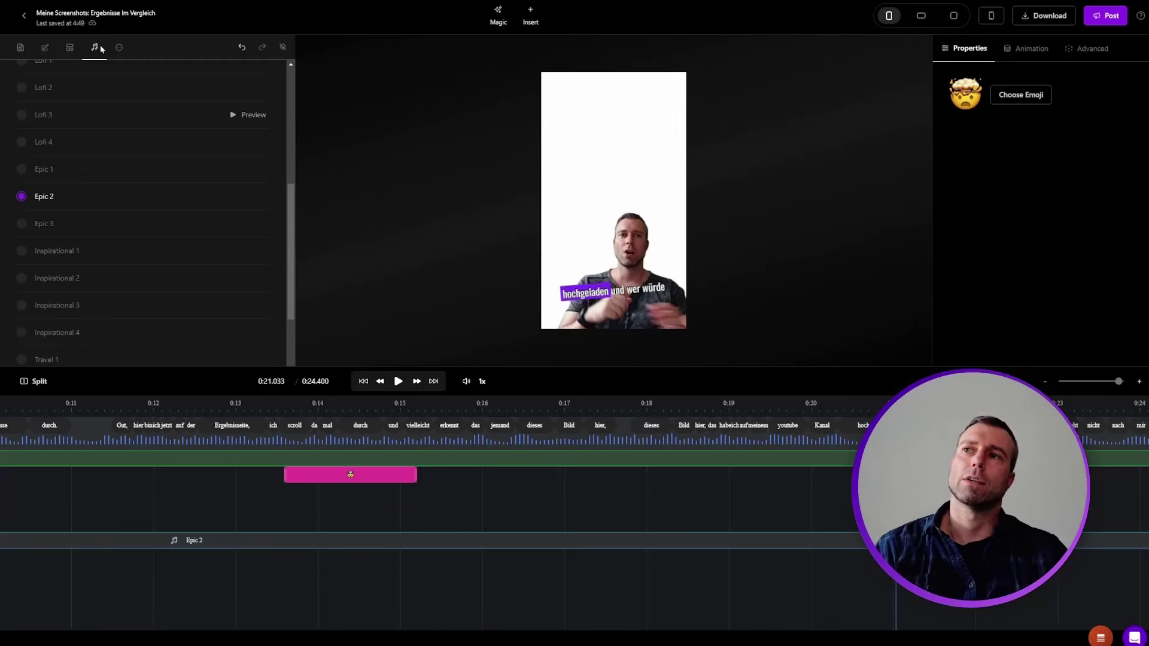
scroll(108, 185, up, 3)
scroll(81, 179, down, 5)
scroll(76, 194, up, 4)
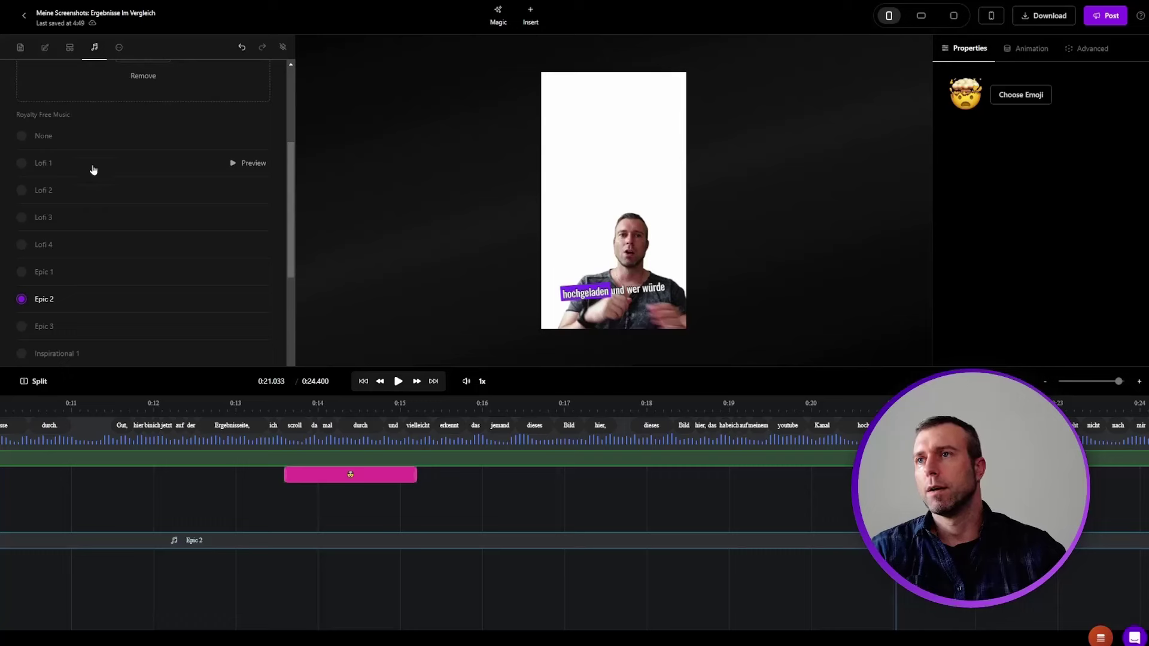
scroll(93, 170, down, 2)
scroll(89, 186, up, 5)
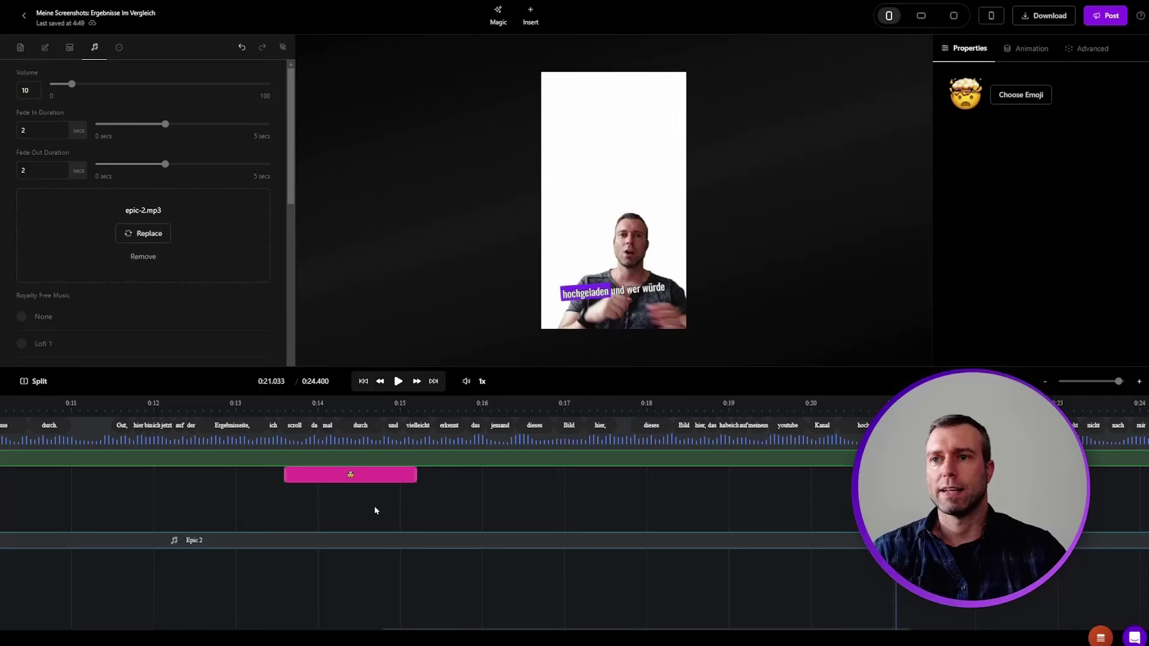
Insert a media element on the timeline at about 0:17.2 and check its placement around the words "dieses Bild hier"
click(584, 497)
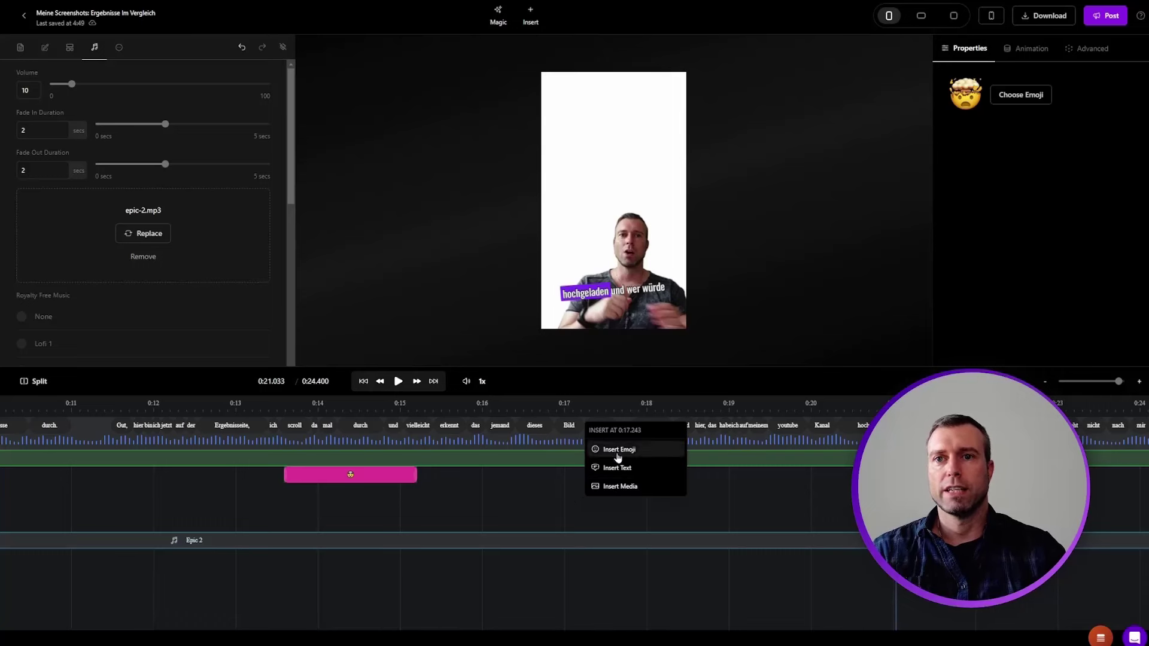
click(626, 487)
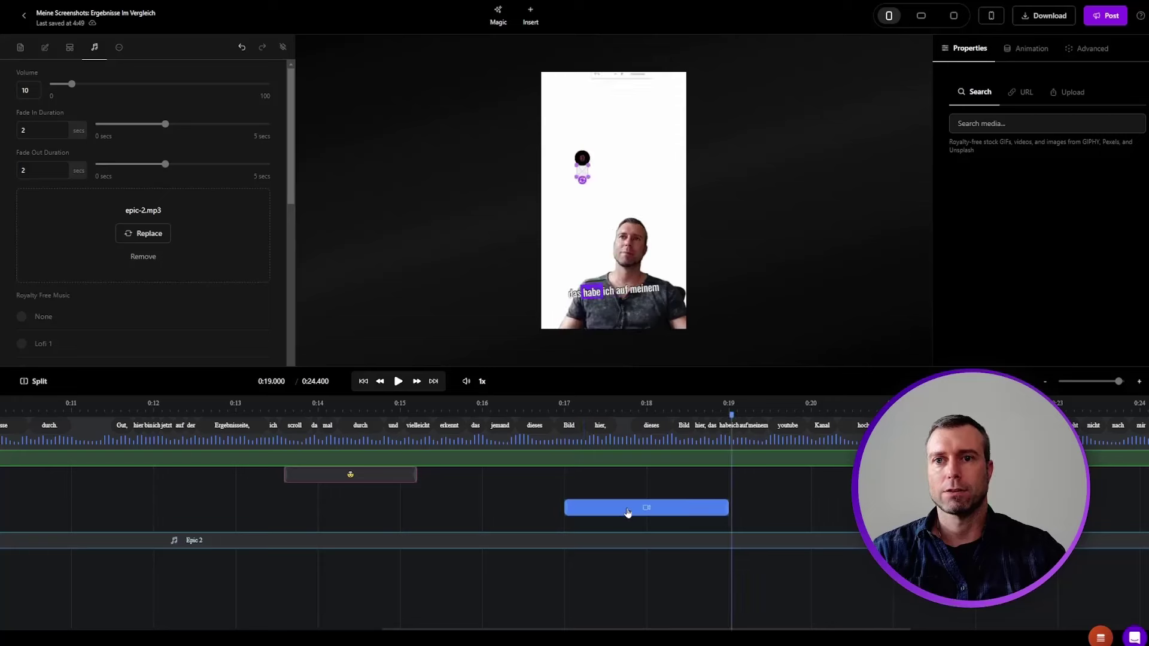
click(640, 442)
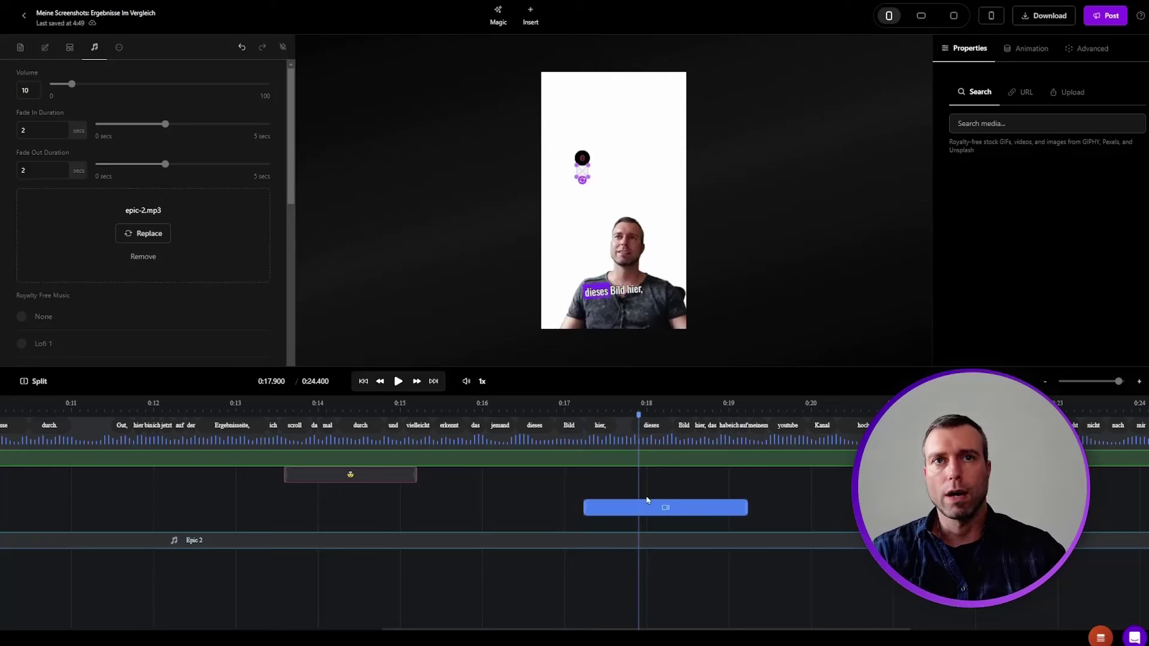
click(694, 503)
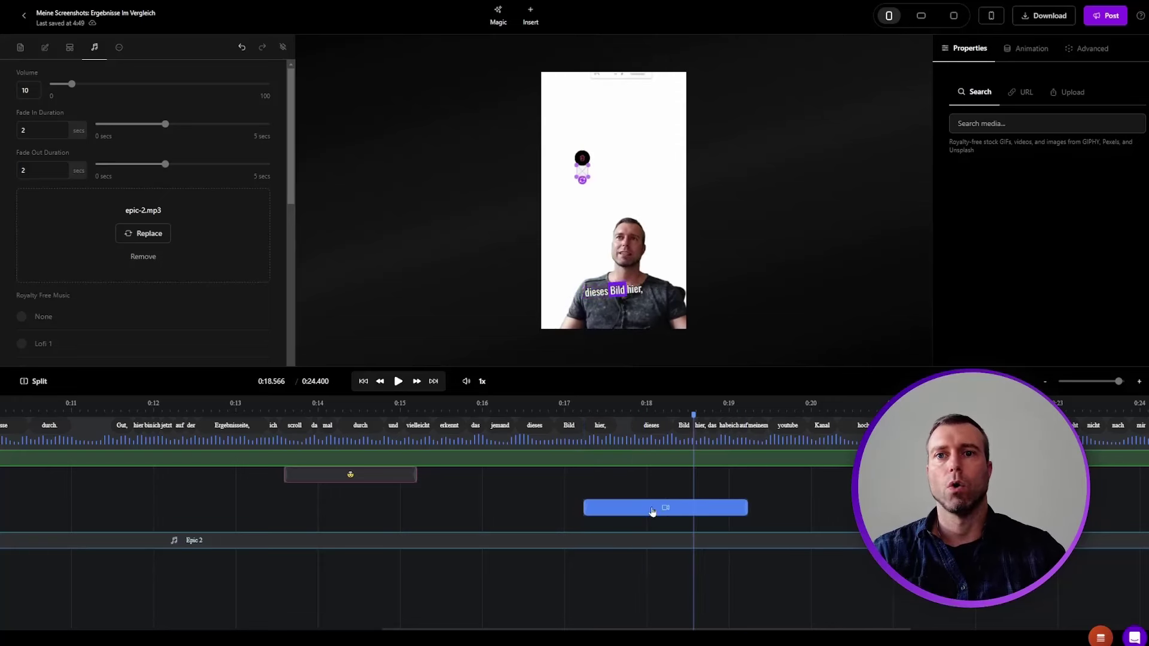
click(648, 509)
Search stock videos for "google", choose the clip of a Google results page for the media element, and delete the element
click(986, 124)
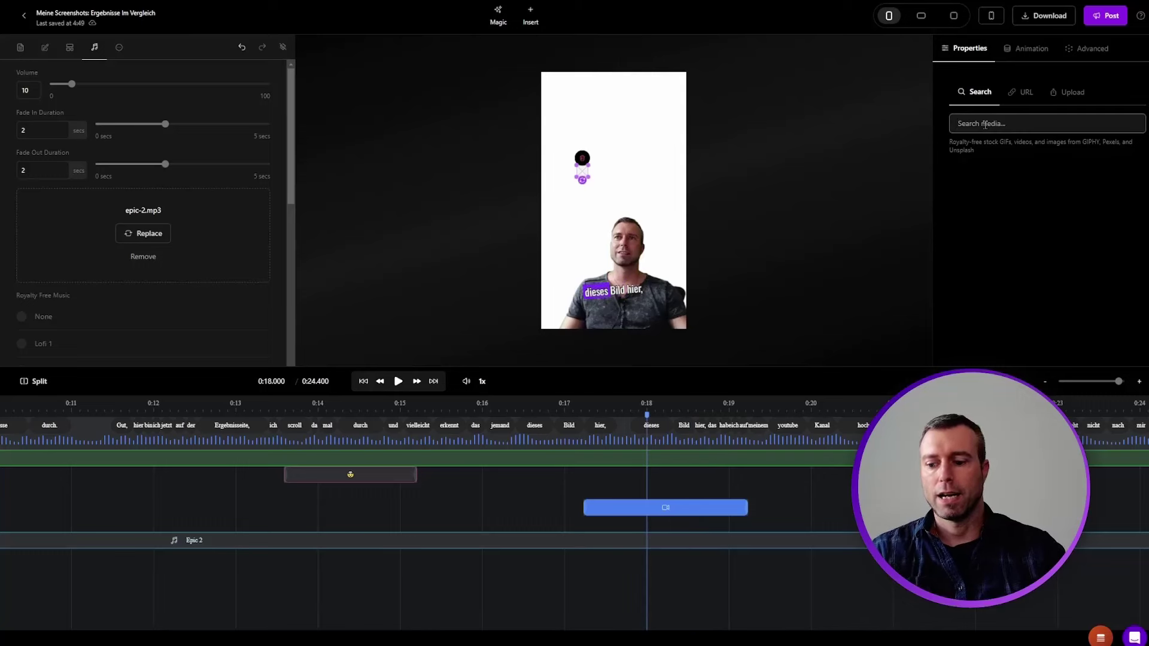
text(google)
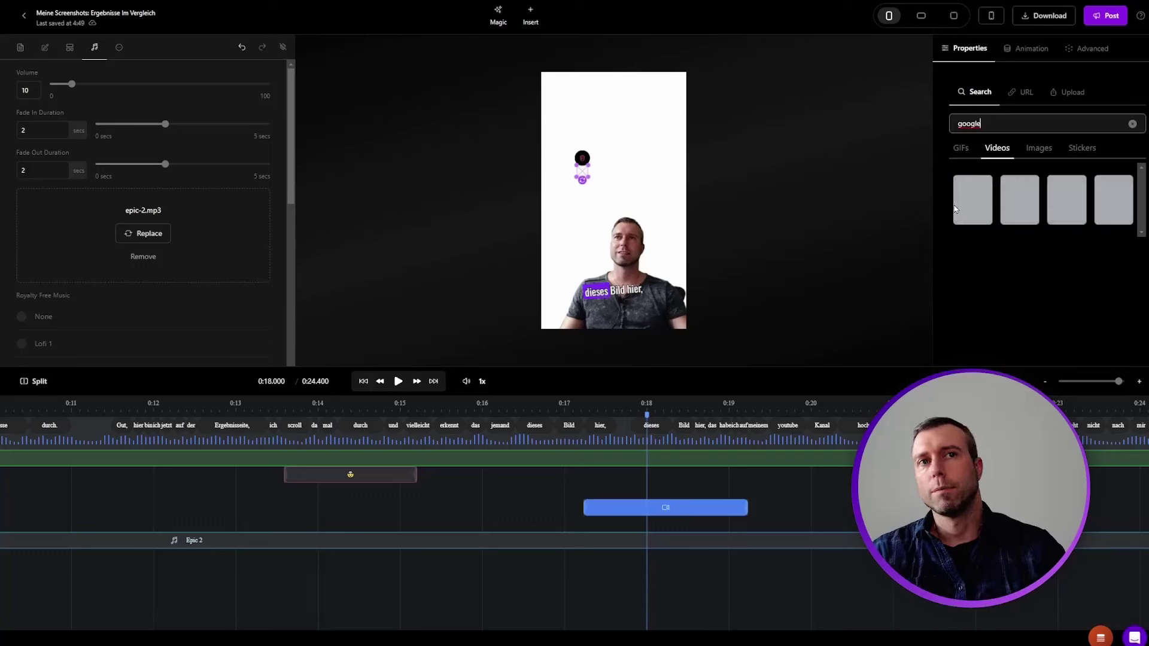
scroll(997, 223, down, 2)
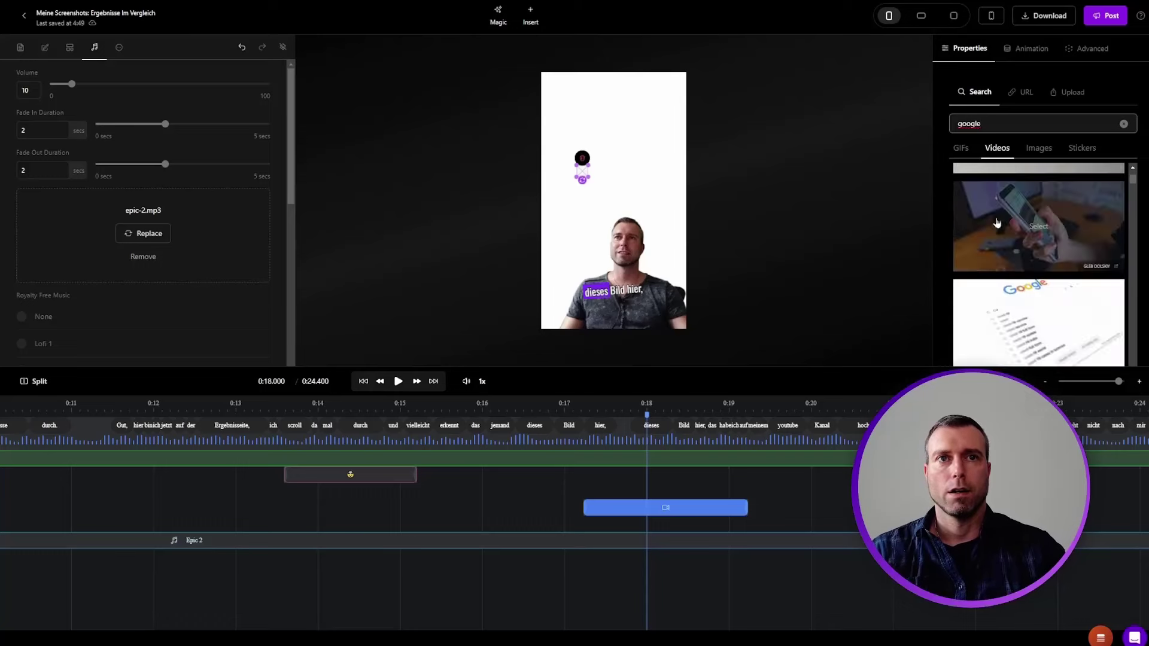
scroll(997, 223, down, 4)
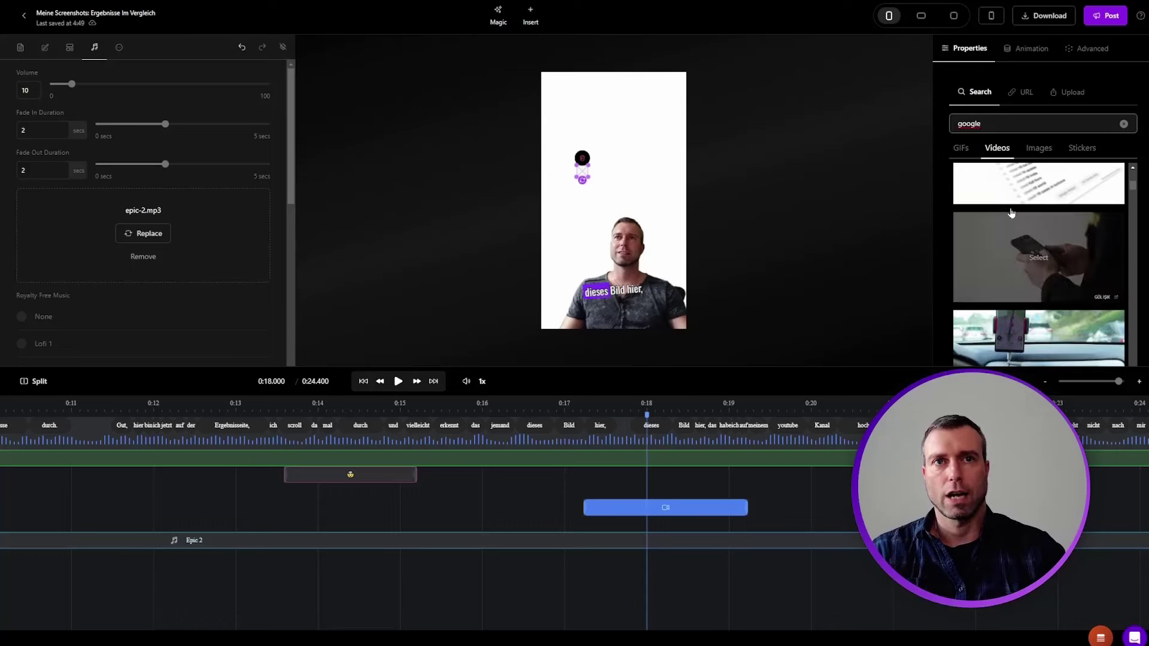
scroll(1011, 213, up, 1)
click(1011, 256)
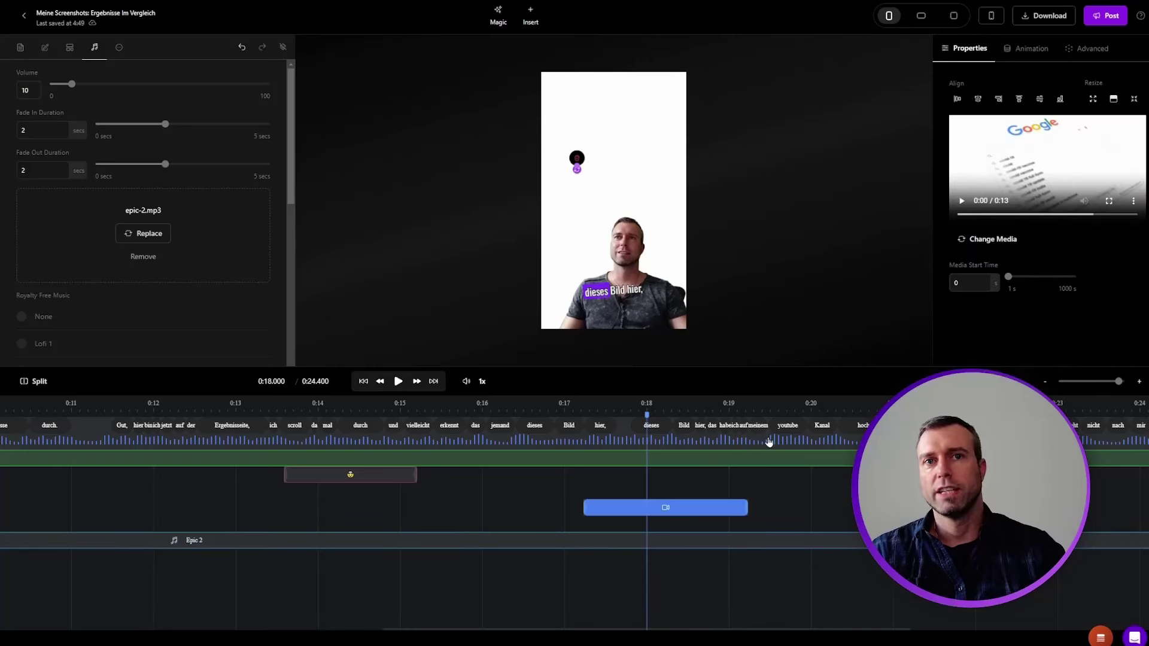
drag(646, 414, 636, 415)
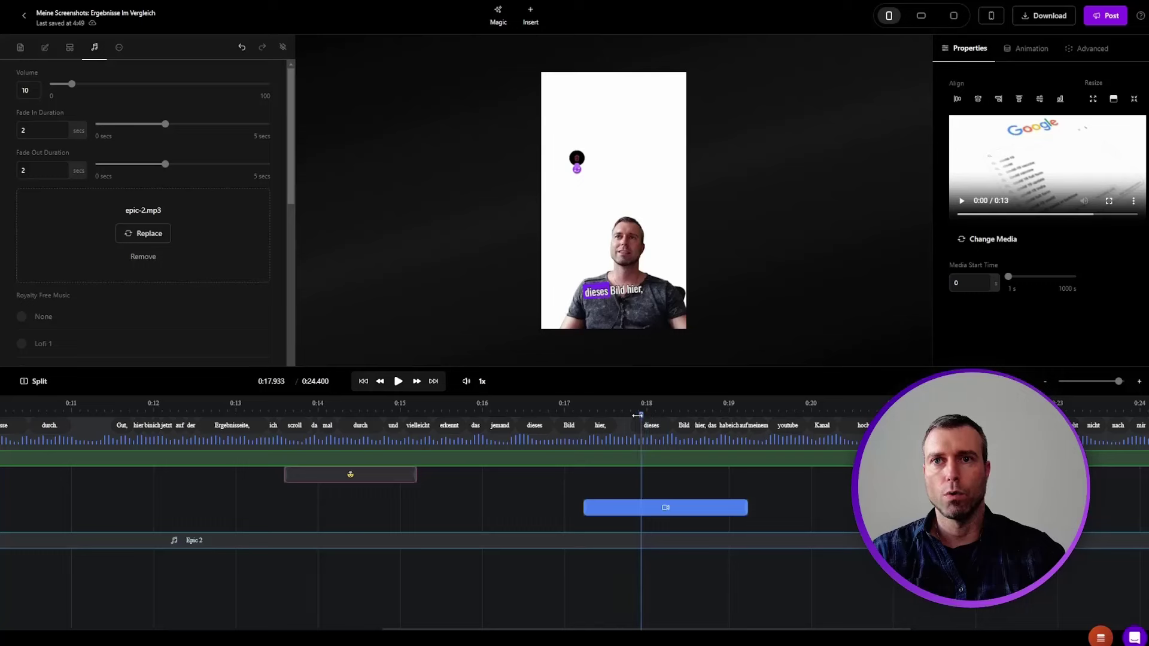
key(Delete)
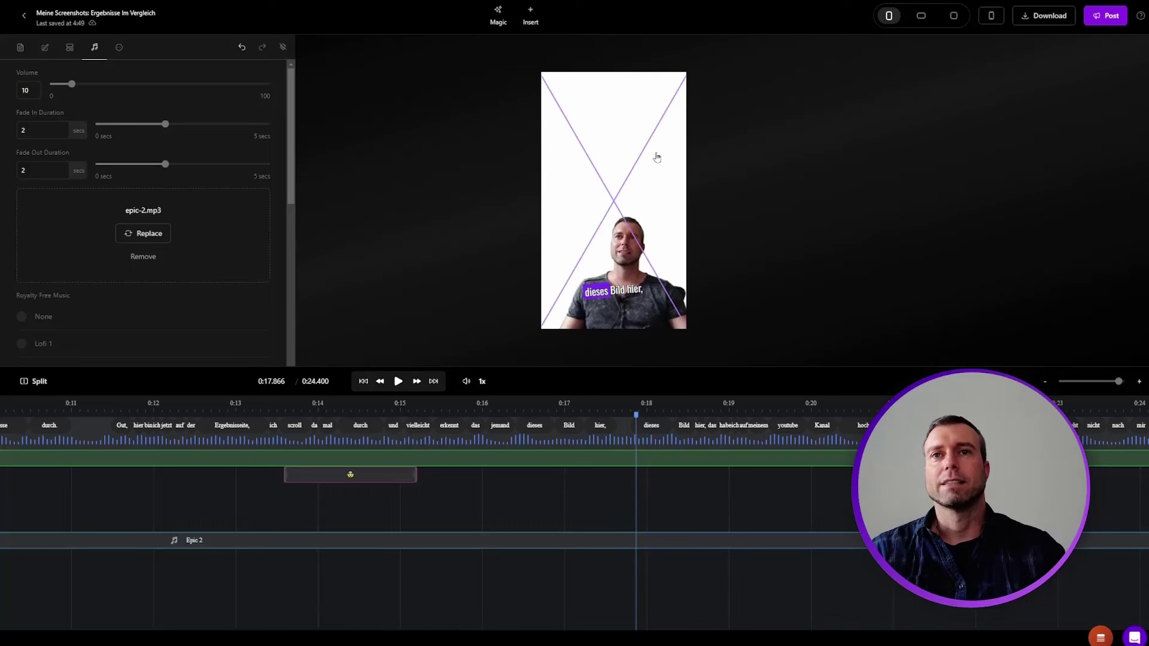
Enlarge the video's crop frame to show the source's photo grid and speaker together, and move the captions slightly up within the lower black bar
click(630, 269)
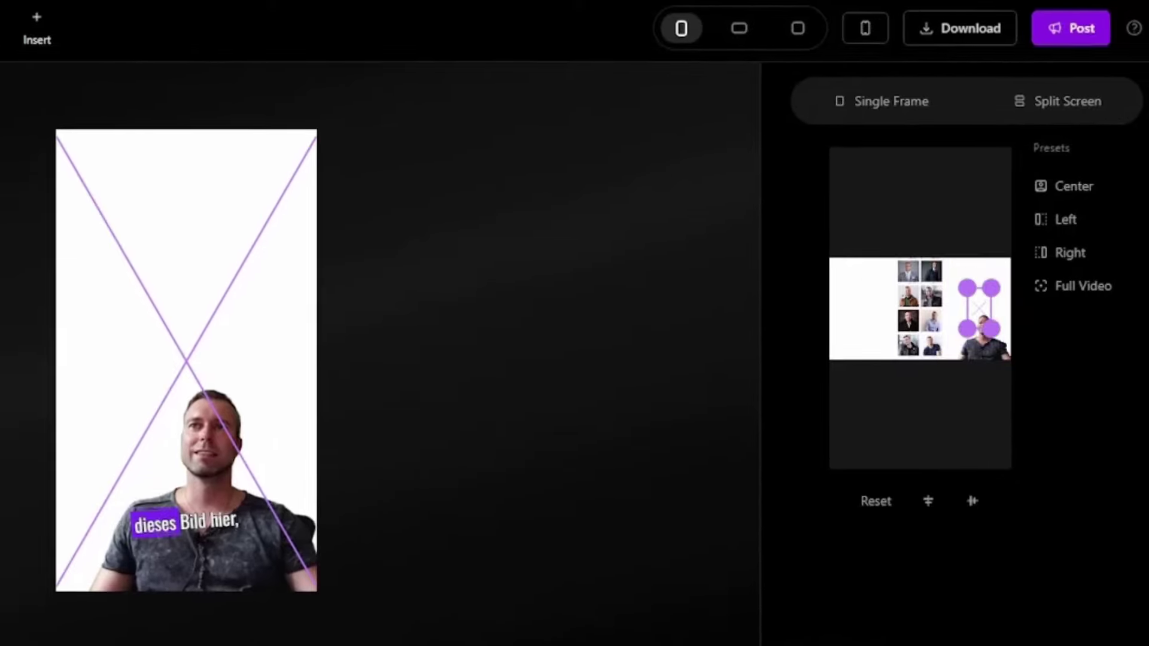
scroll(977, 307, up, 3)
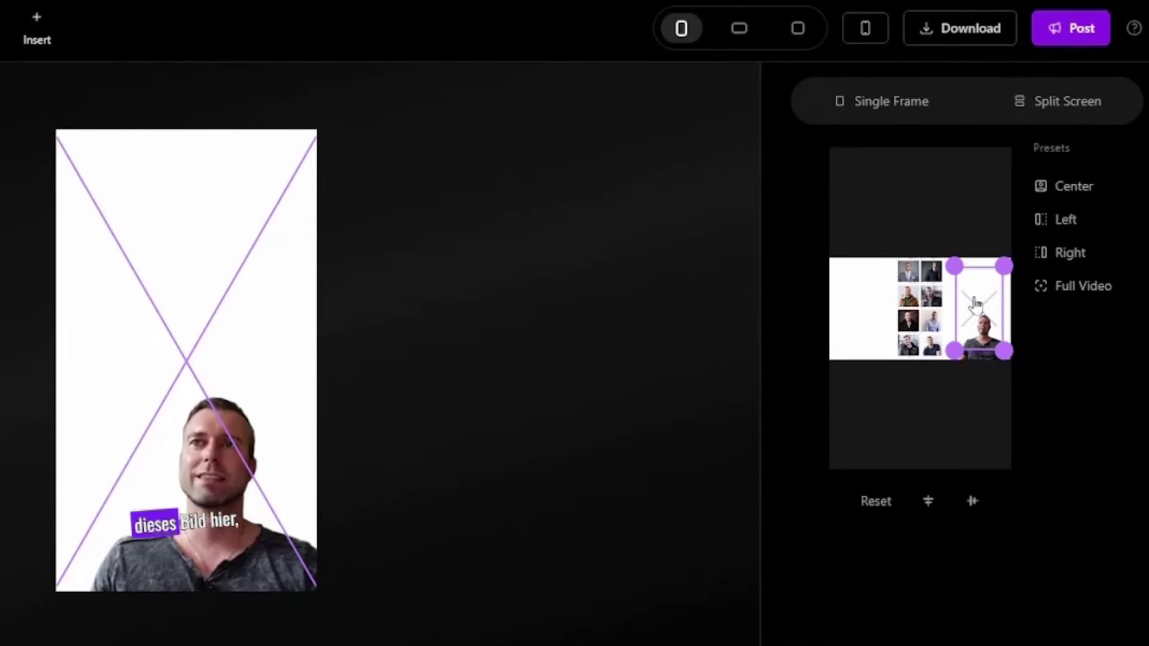
drag(977, 307, 979, 318)
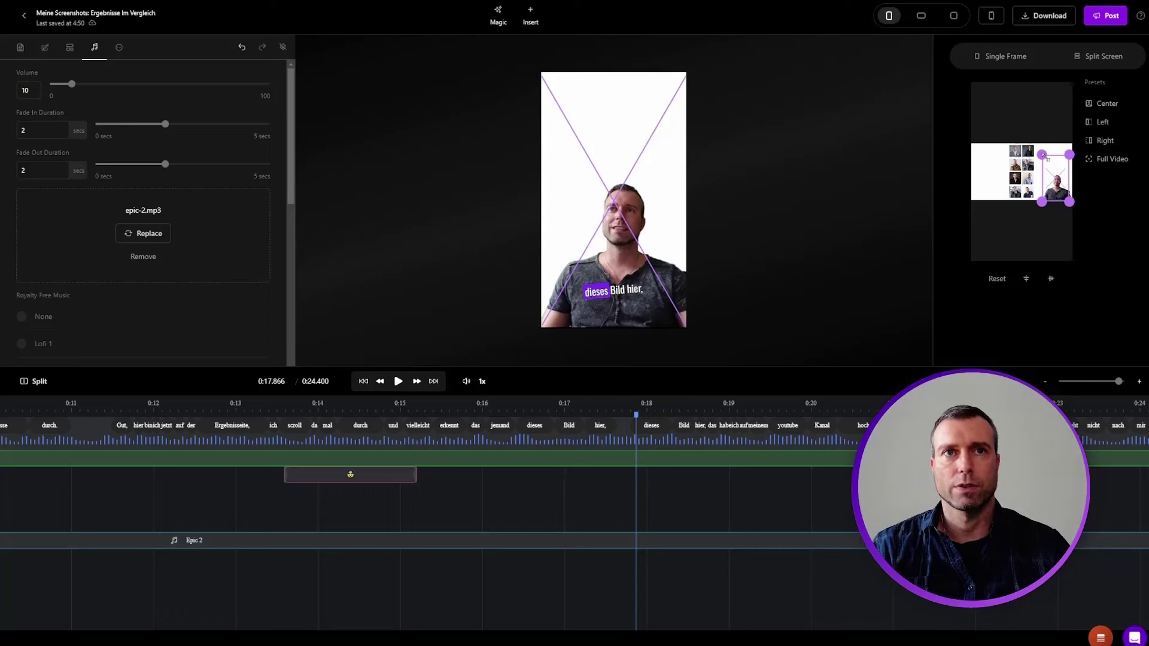
scroll(1049, 168, down, 2)
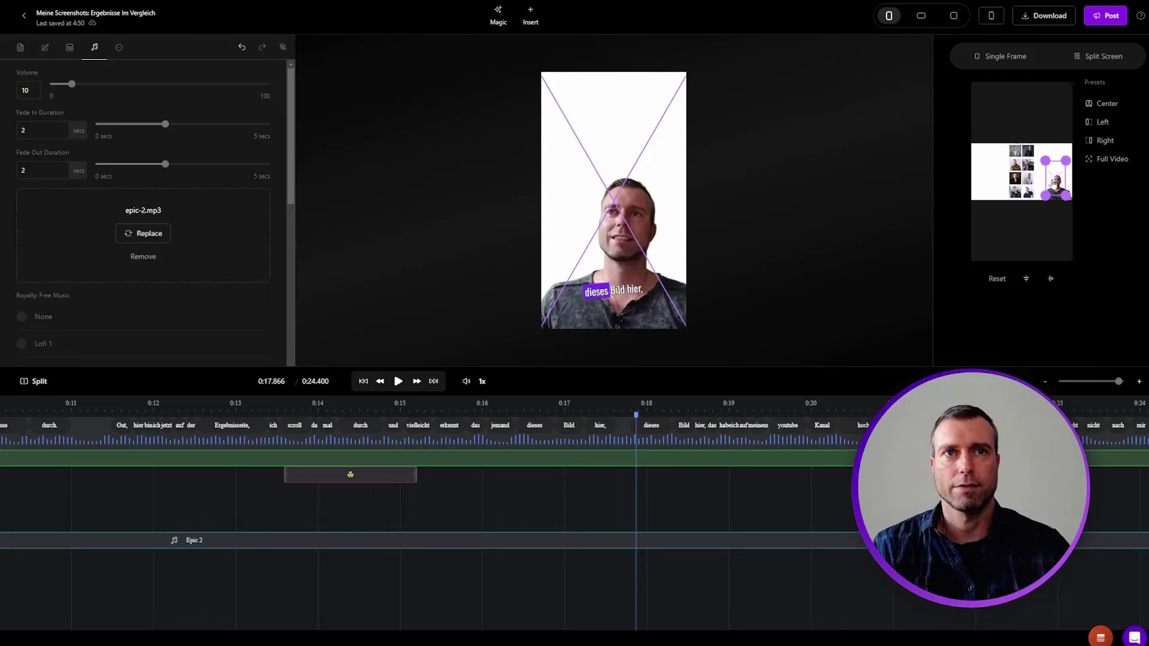
drag(1054, 186, 982, 103)
drag(1033, 206, 1037, 205)
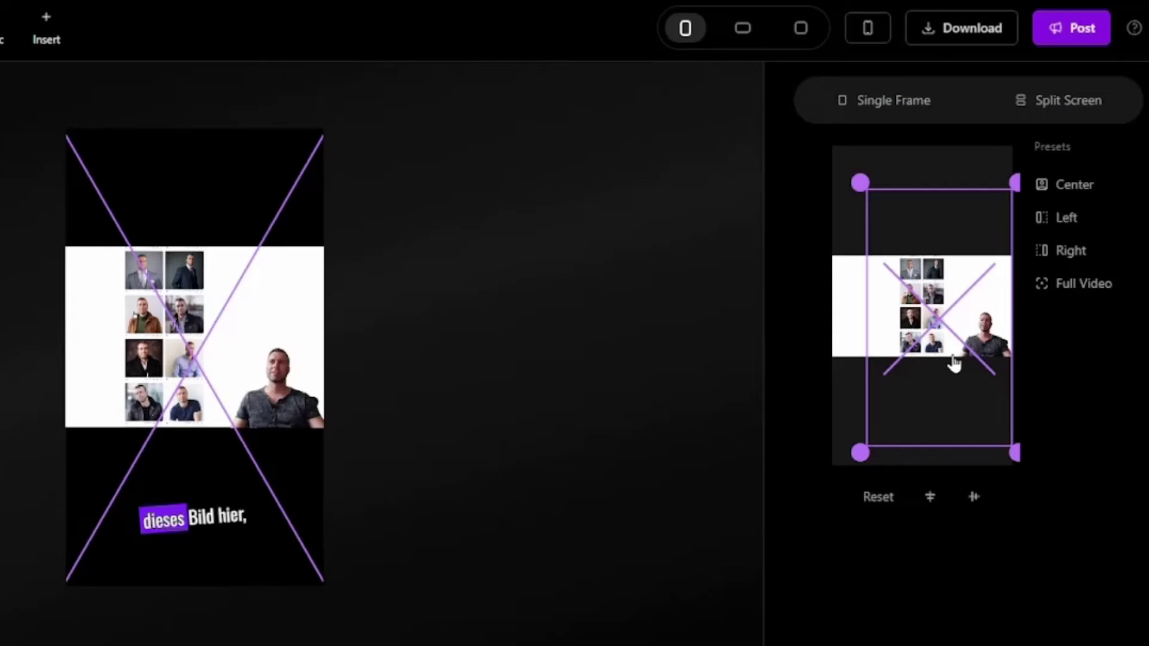
click(221, 524)
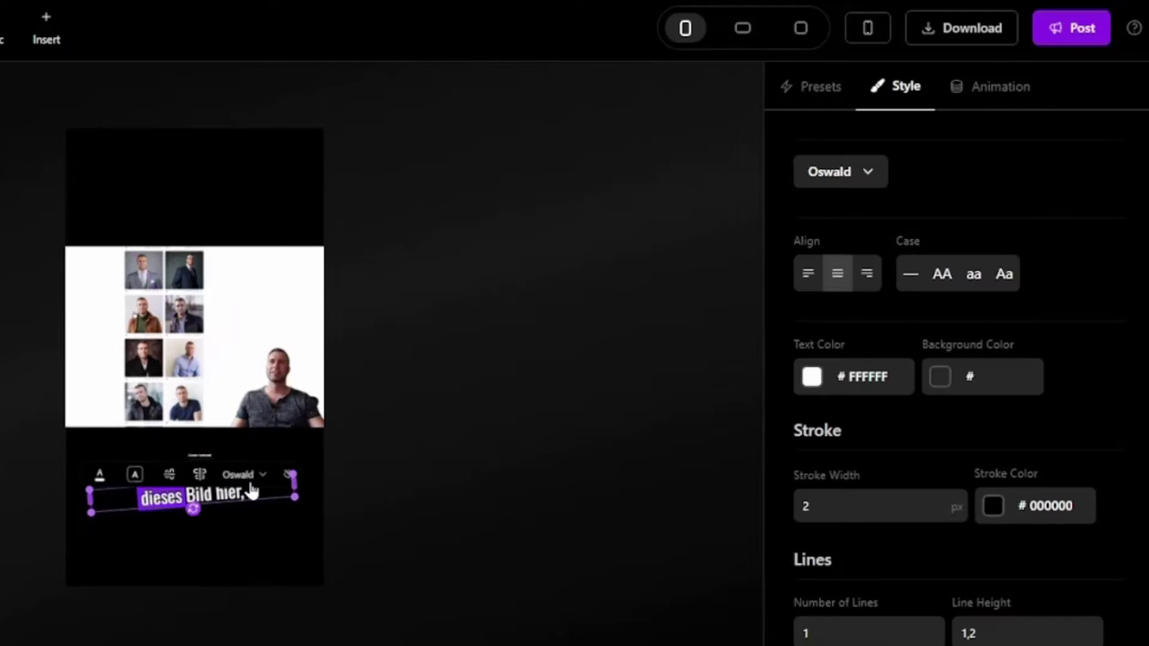
click(182, 203)
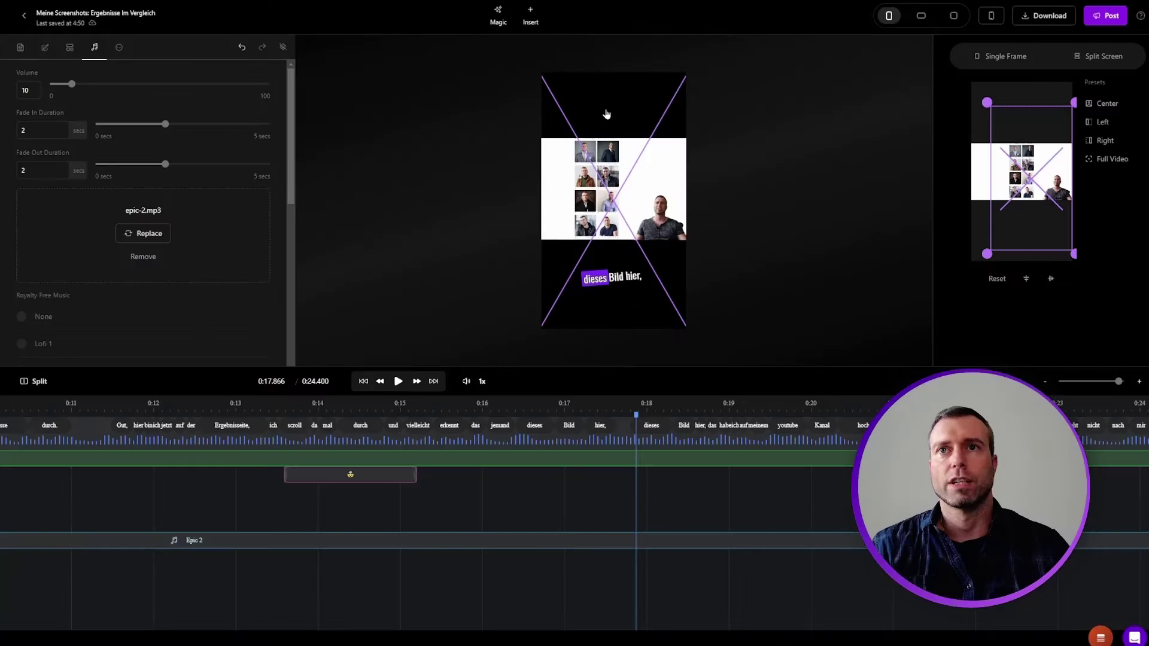
Insert a text element at about 0:16.1, move it into the black bar above the video, and enlarge it to span most of the width
click(493, 500)
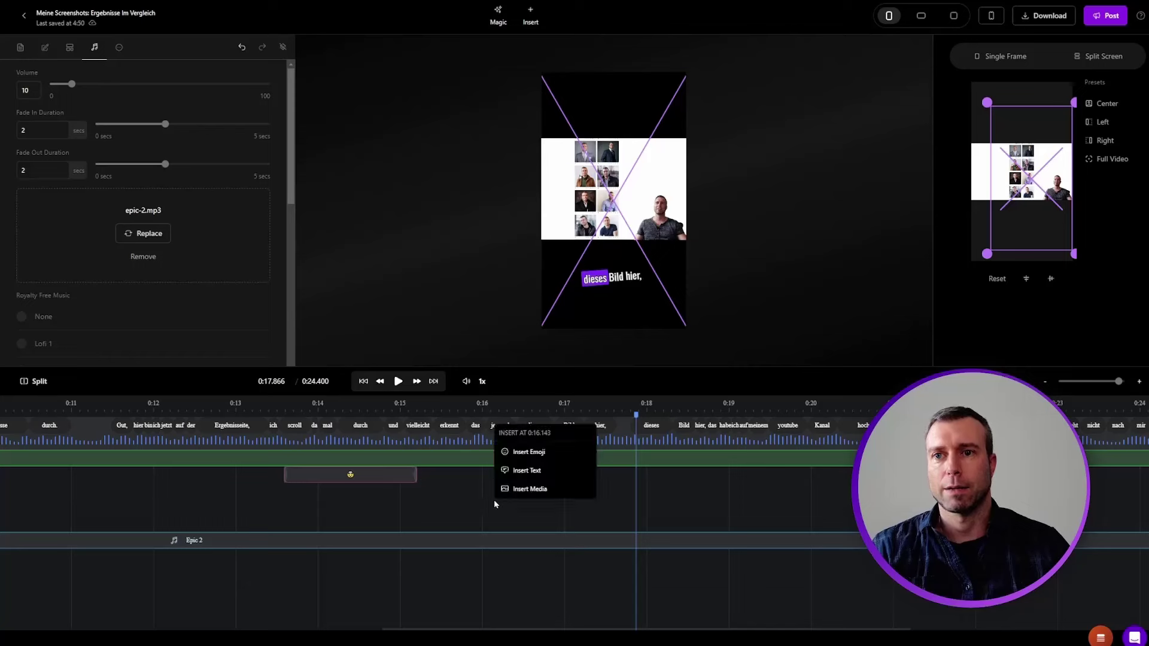
click(526, 471)
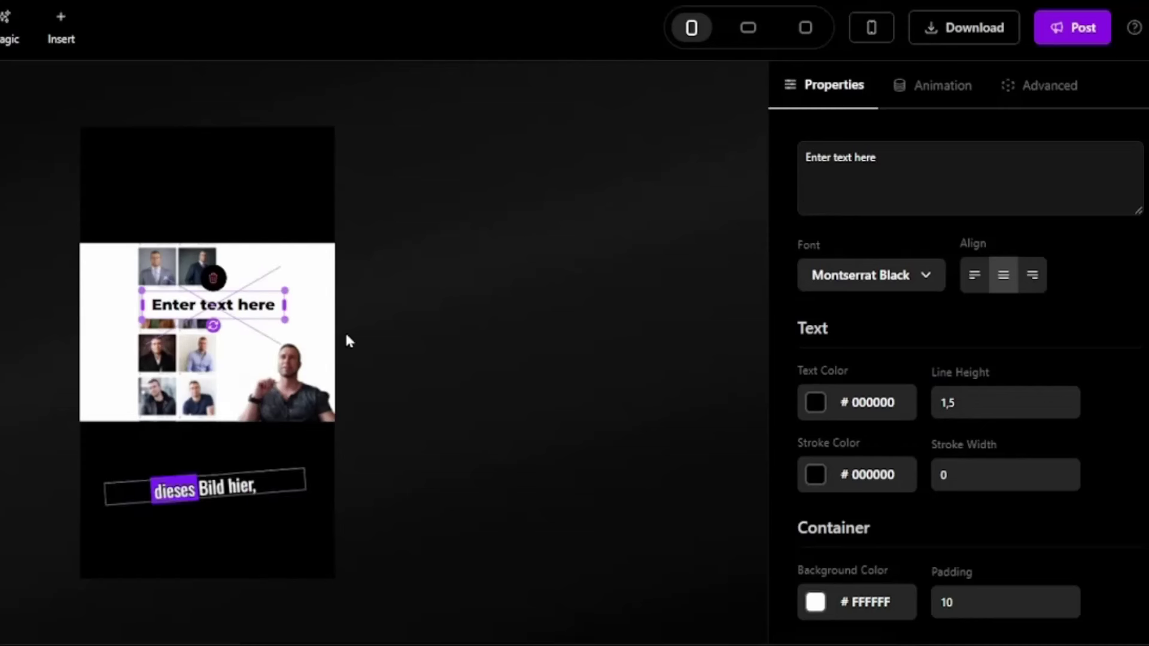
drag(258, 297, 332, 210)
click(226, 107)
click(258, 182)
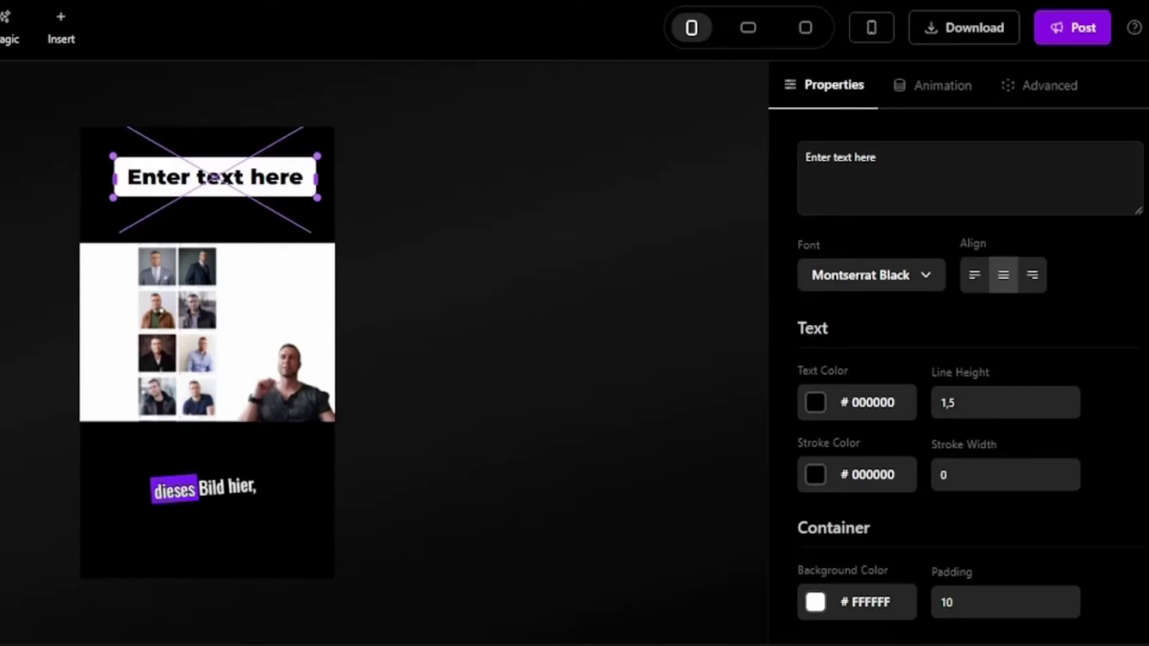
click(187, 494)
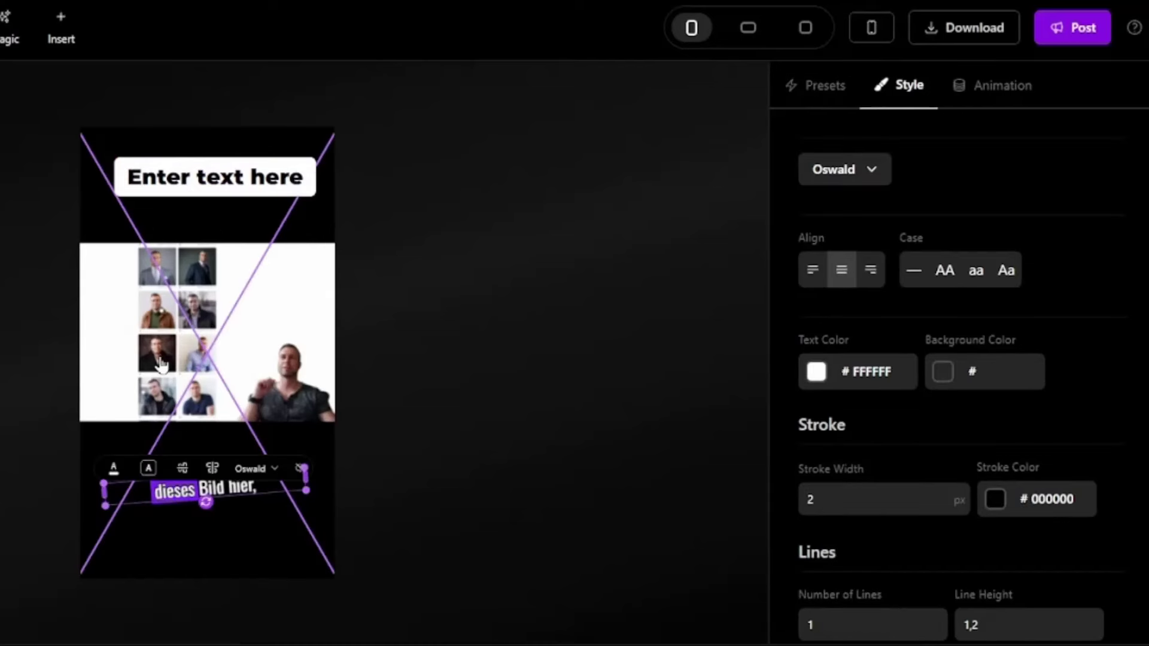
Shrink the video's crop frame and shift it towards the speaker in the source
click(161, 364)
drag(864, 179, 836, 138)
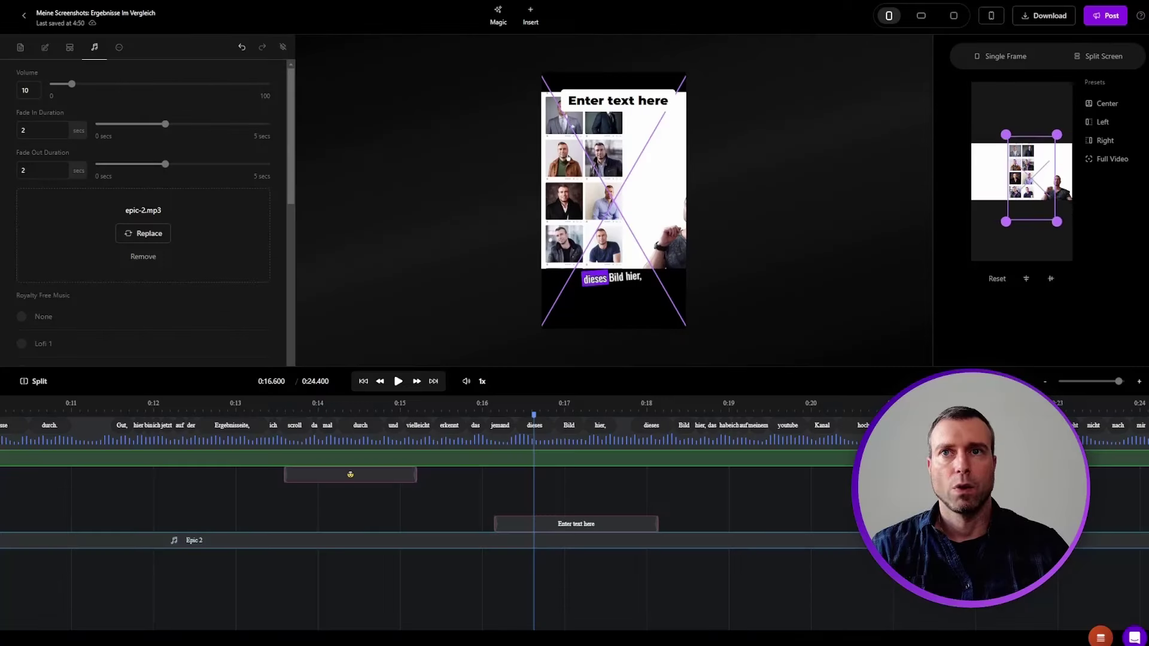
mouse_move(1023, 175)
mouse_down()
mouse_move(1002, 175)
mouse_move(1044, 176)
mouse_up()
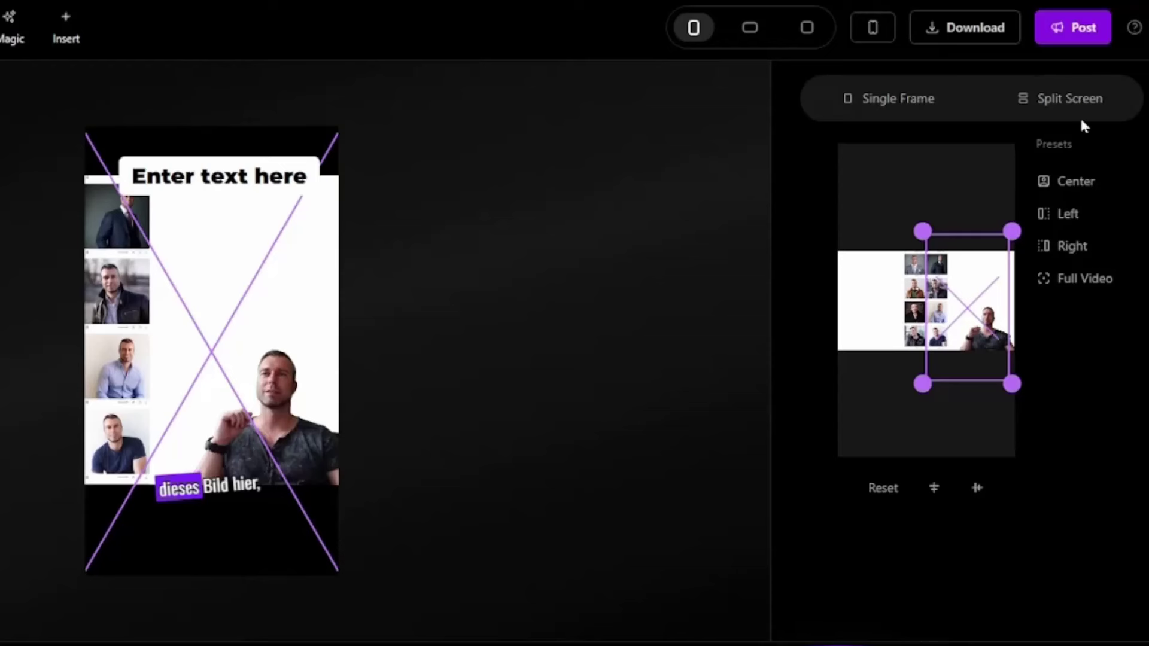
Switch the video to a split-screen layout, framing the photo grid in the upper half and a tighter crop of the speaker in the lower half
click(1055, 104)
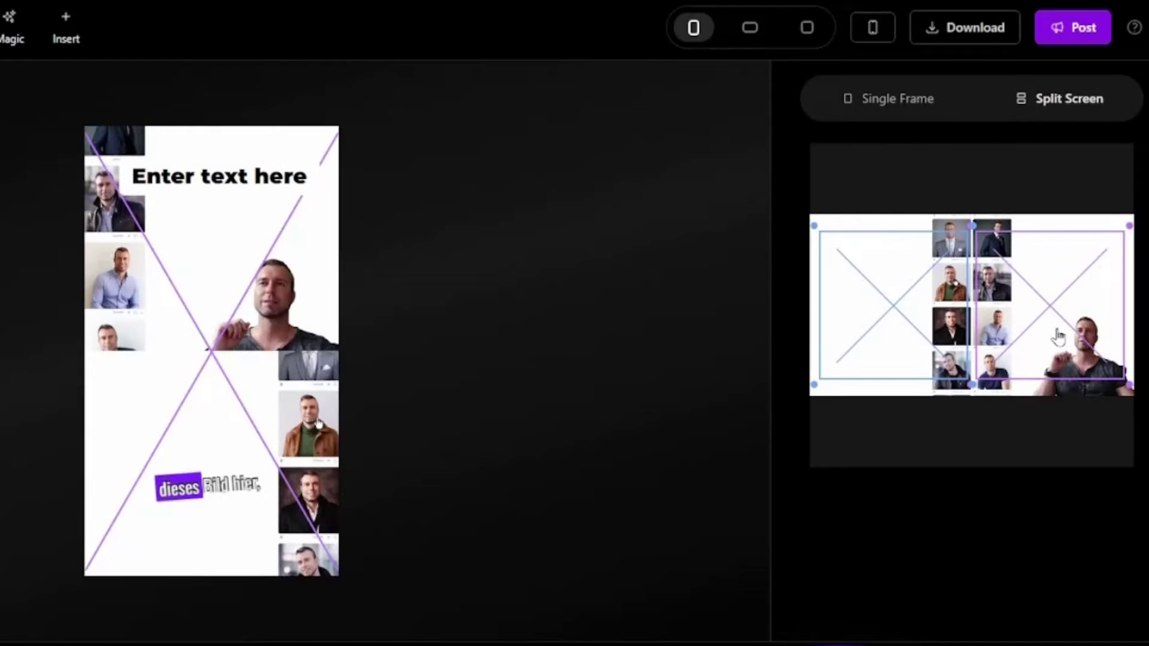
drag(927, 333, 1076, 364)
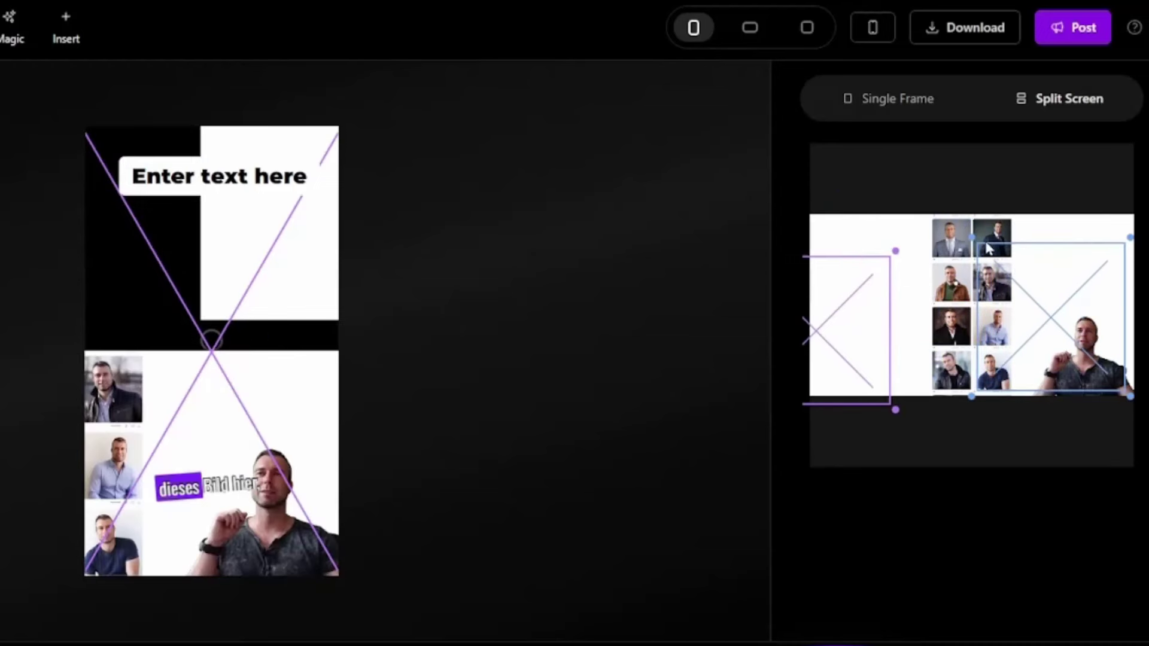
drag(988, 249, 998, 264)
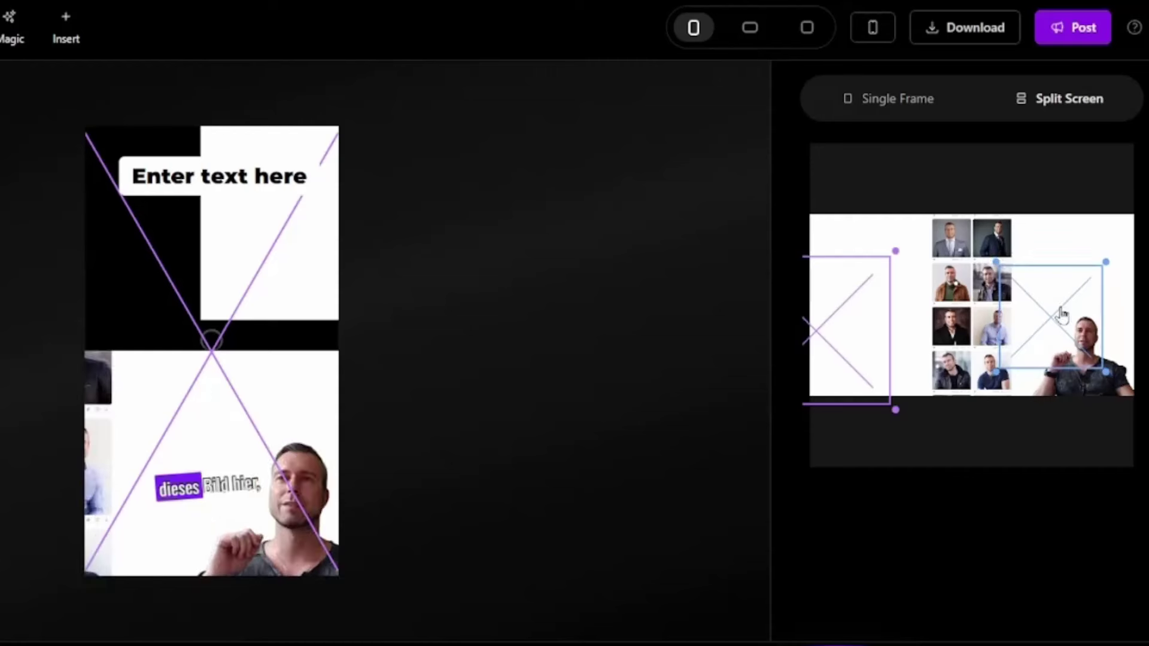
drag(1061, 315, 1082, 338)
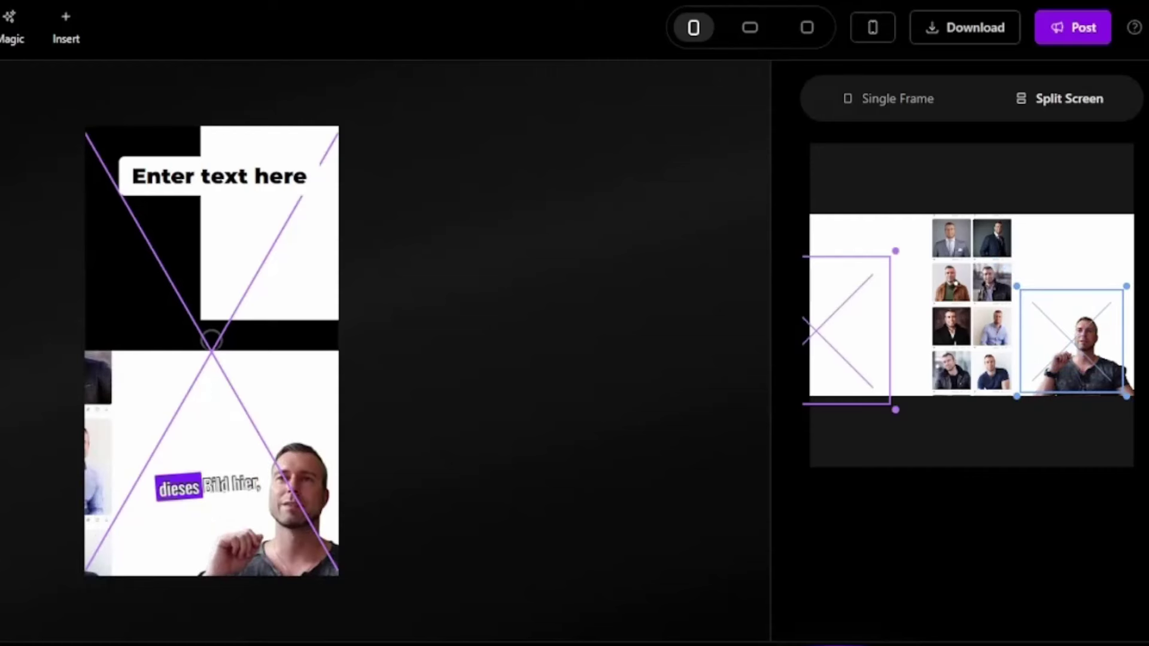
drag(848, 331, 941, 311)
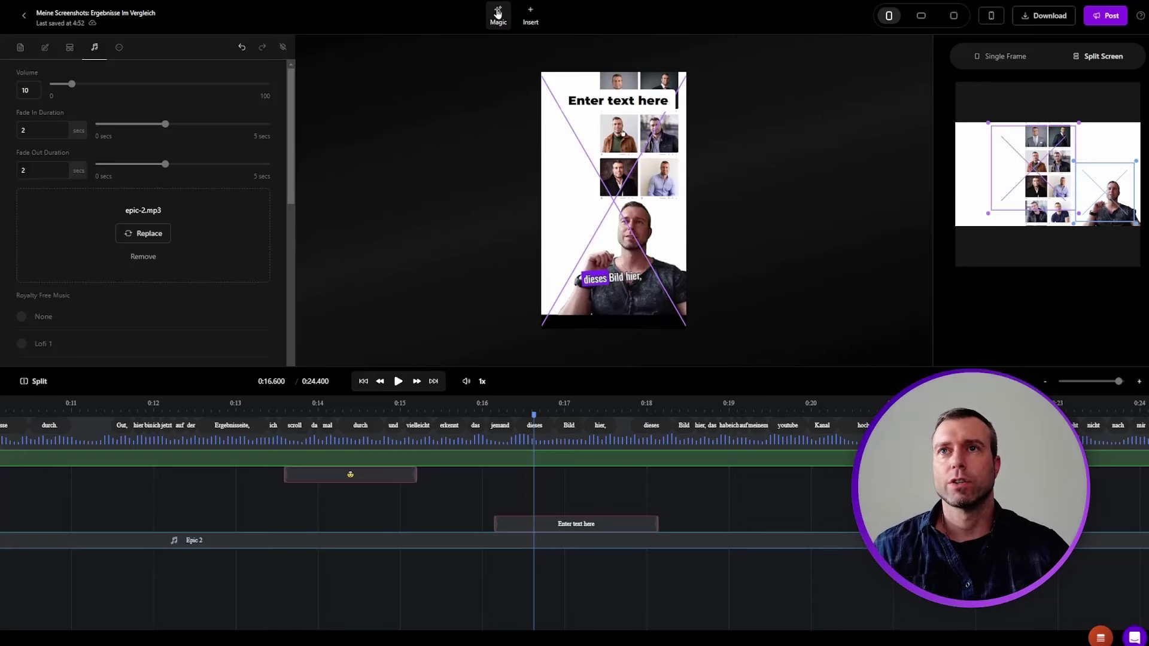
Examine MagicMedia's GIF, image and video choices and leave without activating it
click(497, 12)
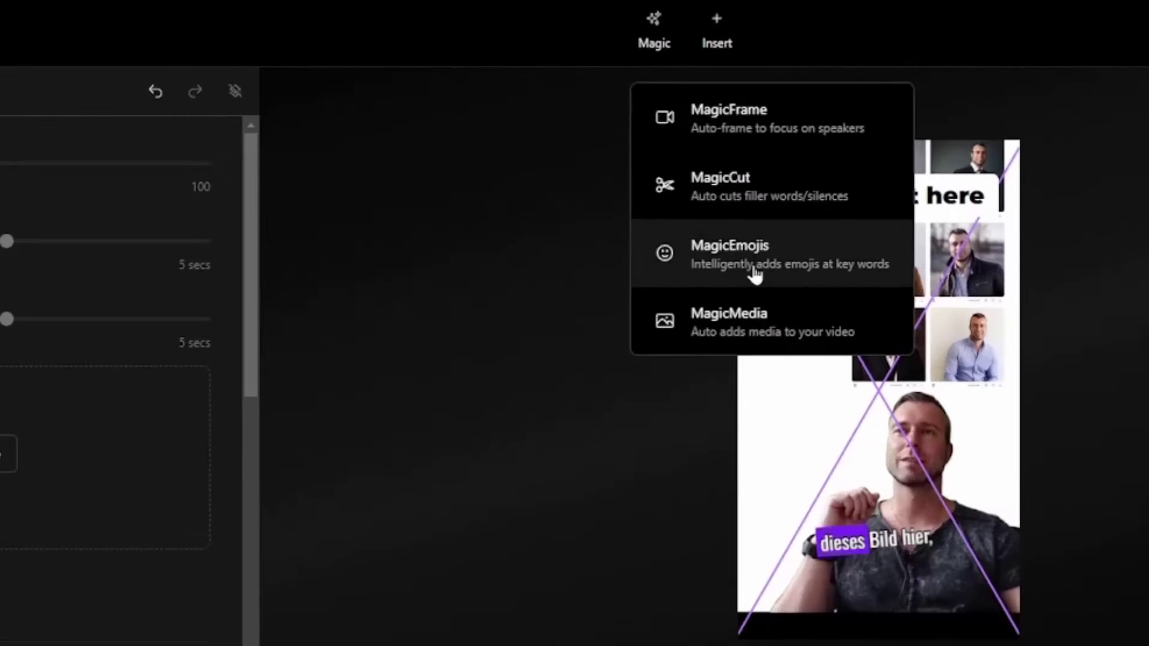
click(737, 332)
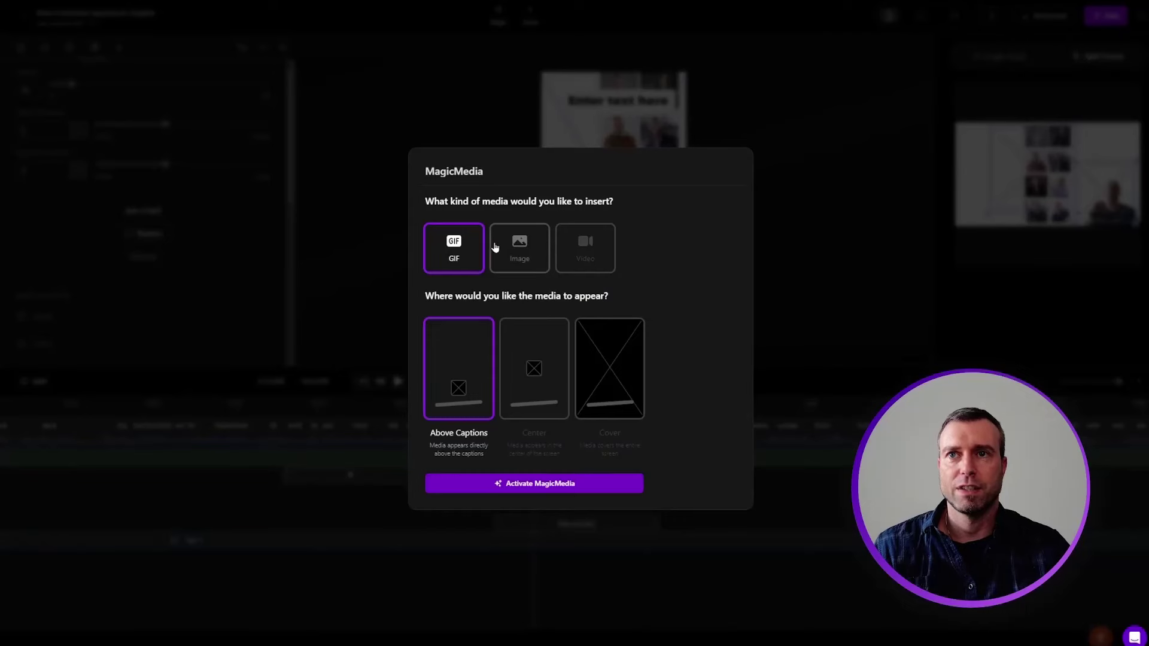
click(496, 247)
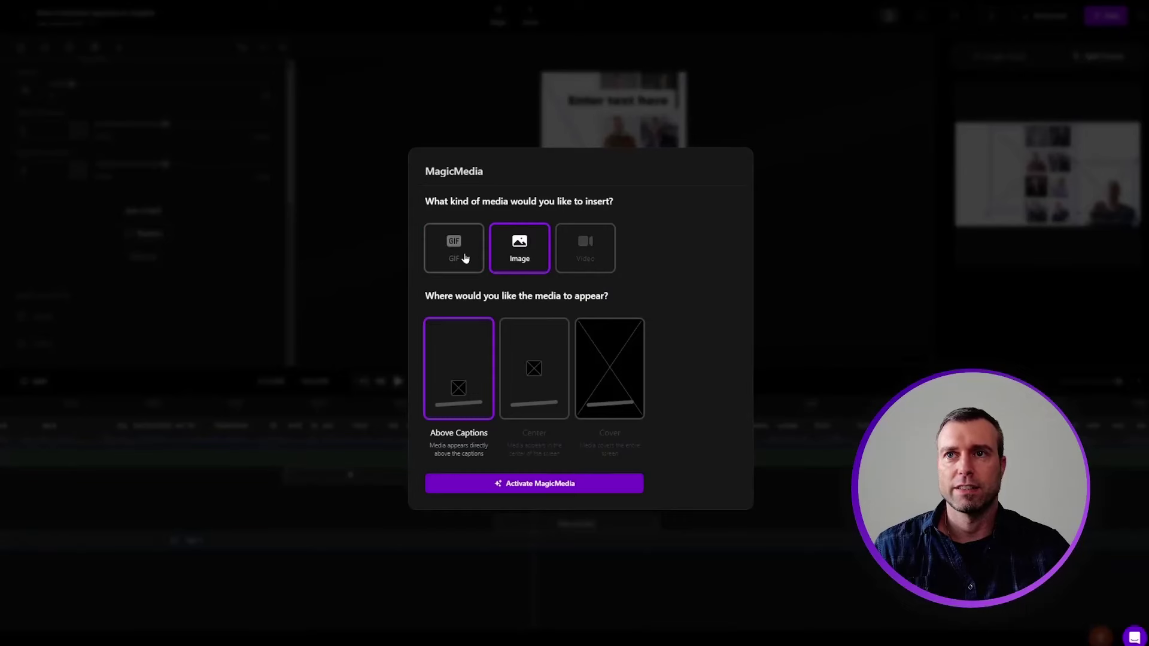
click(464, 247)
click(503, 249)
click(572, 252)
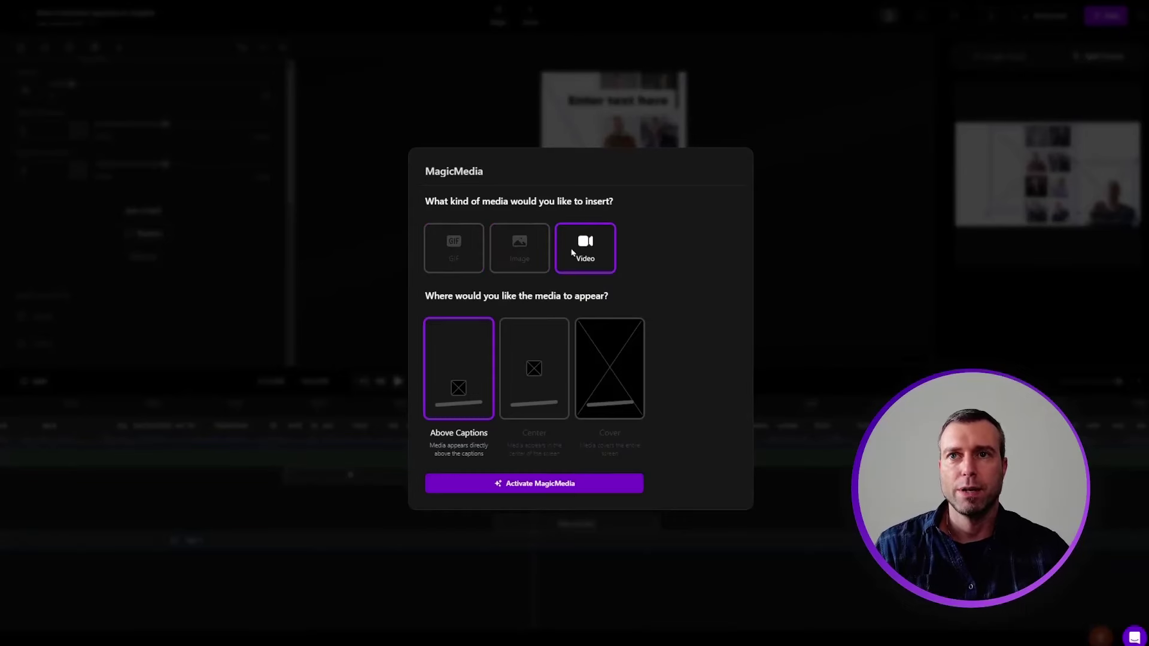
click(791, 320)
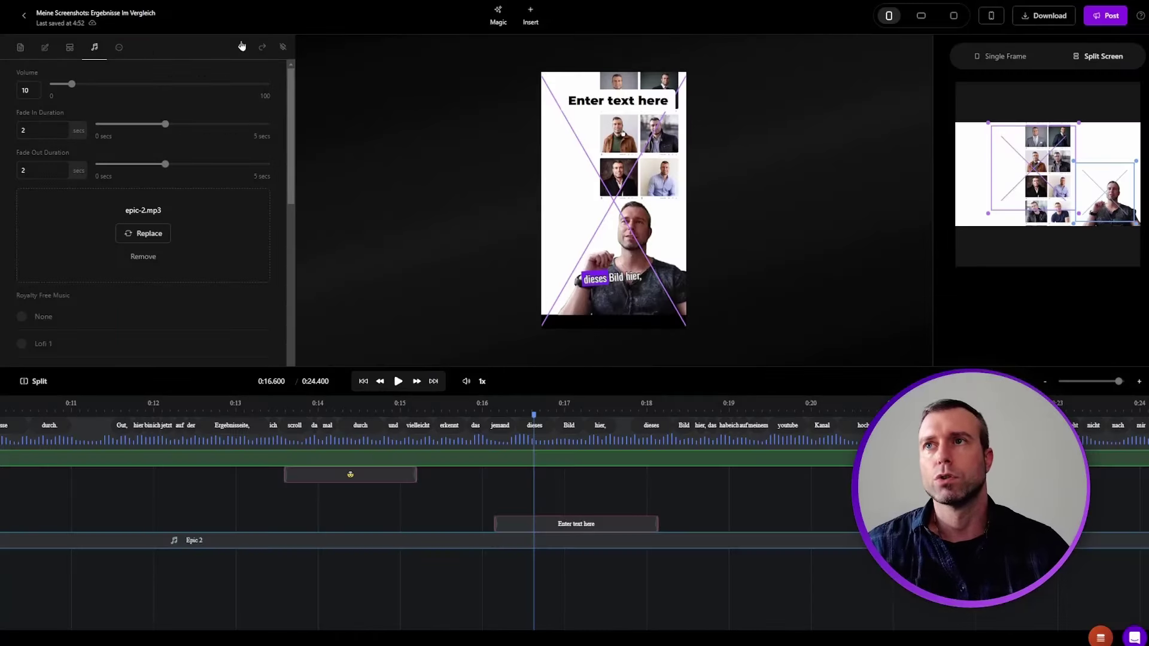
Look through the clip's transcript, timed caption lines and templates, and return to the transcript
click(21, 46)
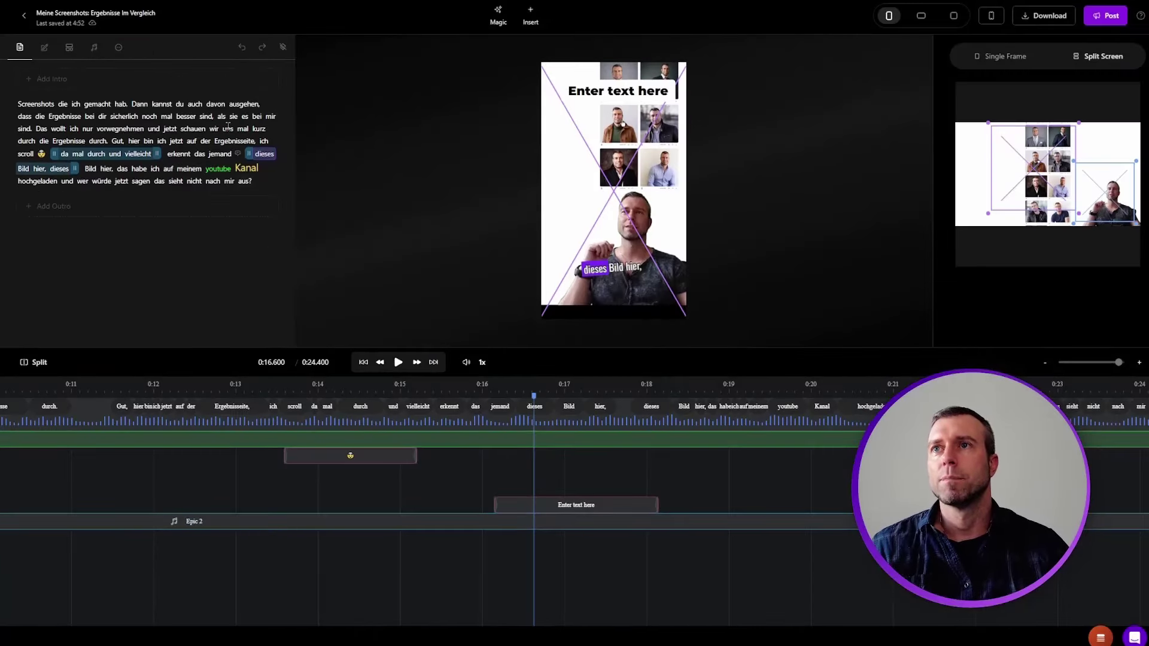
click(52, 49)
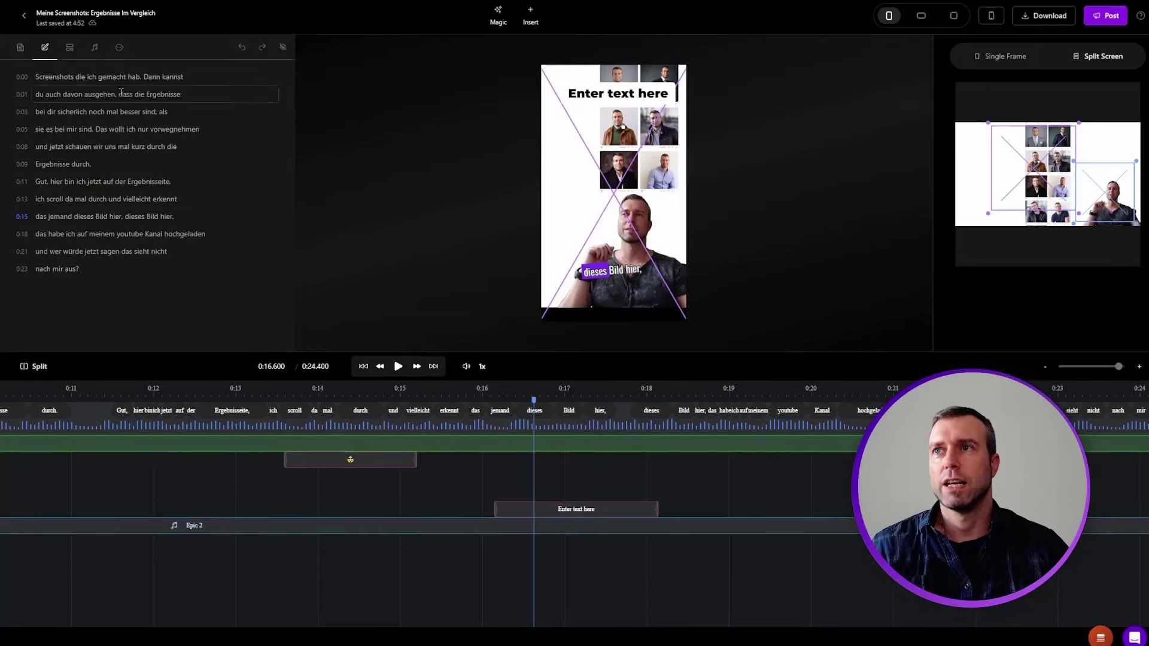
click(68, 51)
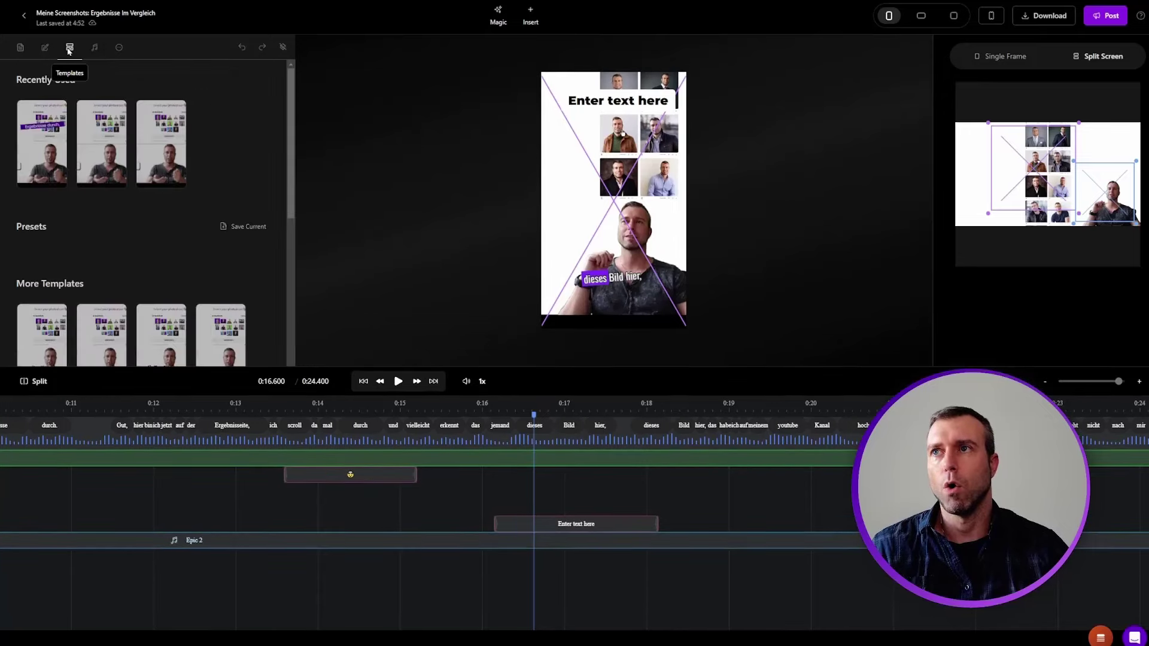
click(19, 47)
Examine the options for clearing camera frames, overlays, emojis, media, cuts, word colors and supersizes
click(283, 46)
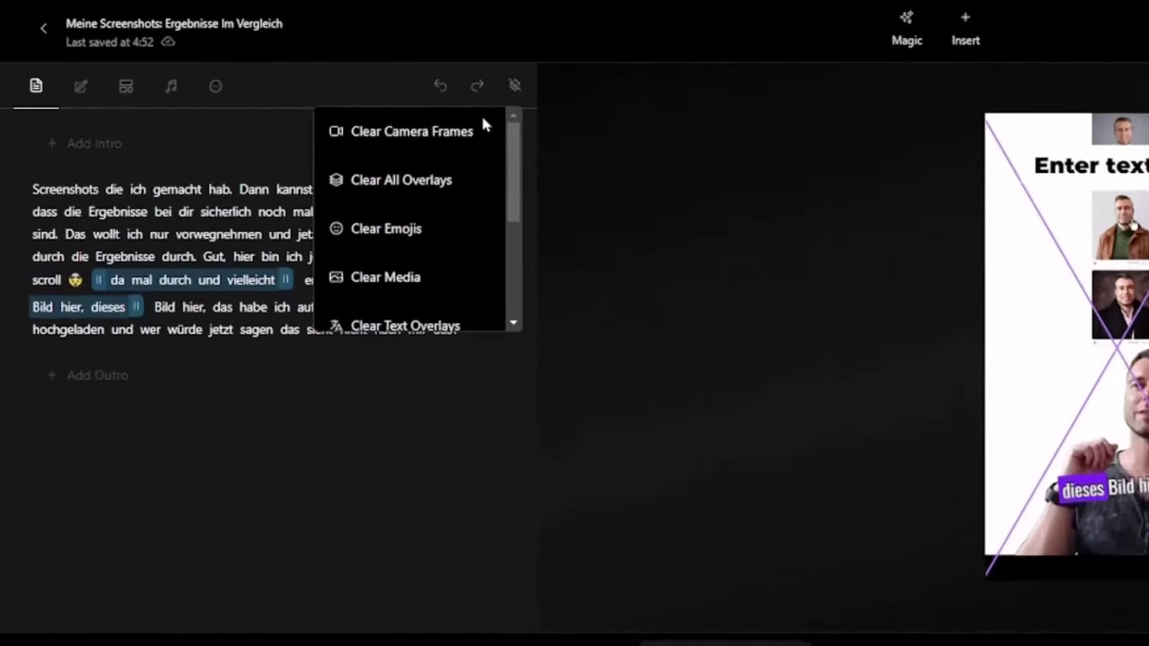
scroll(430, 197, down, 3)
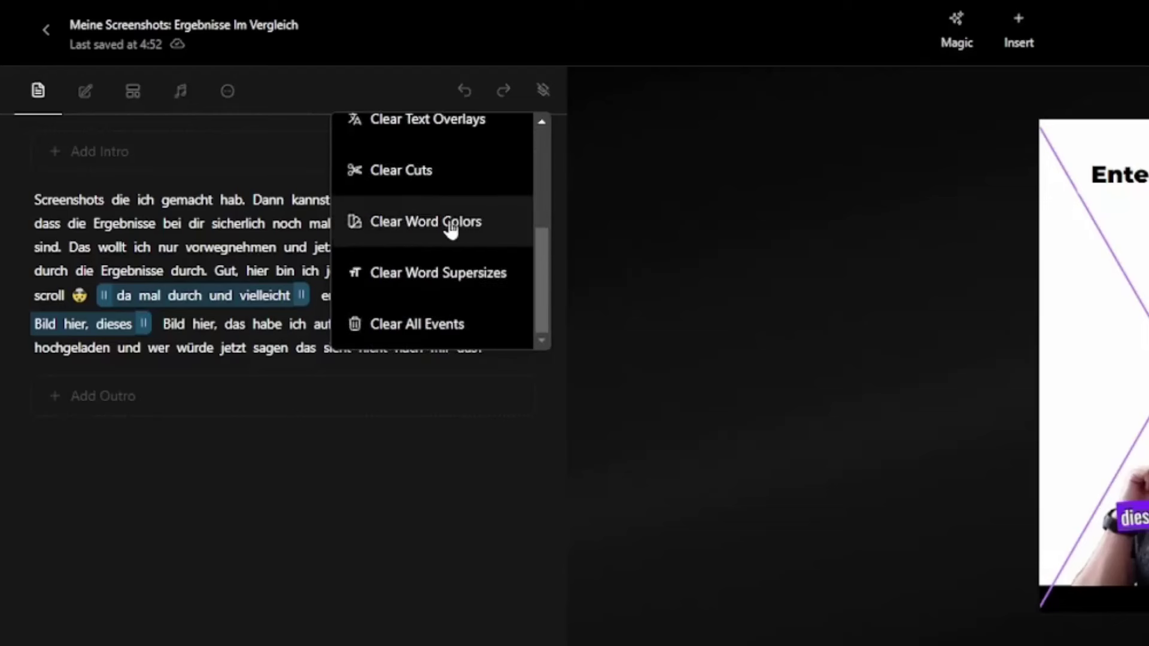
scroll(446, 293, up, 3)
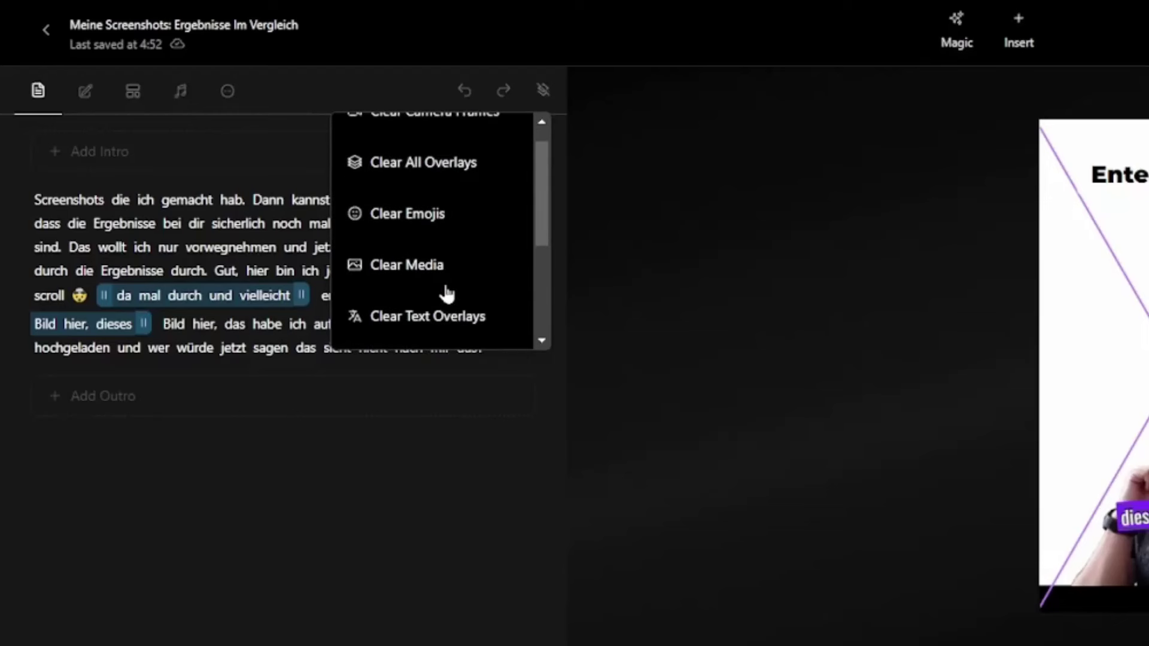
click(433, 223)
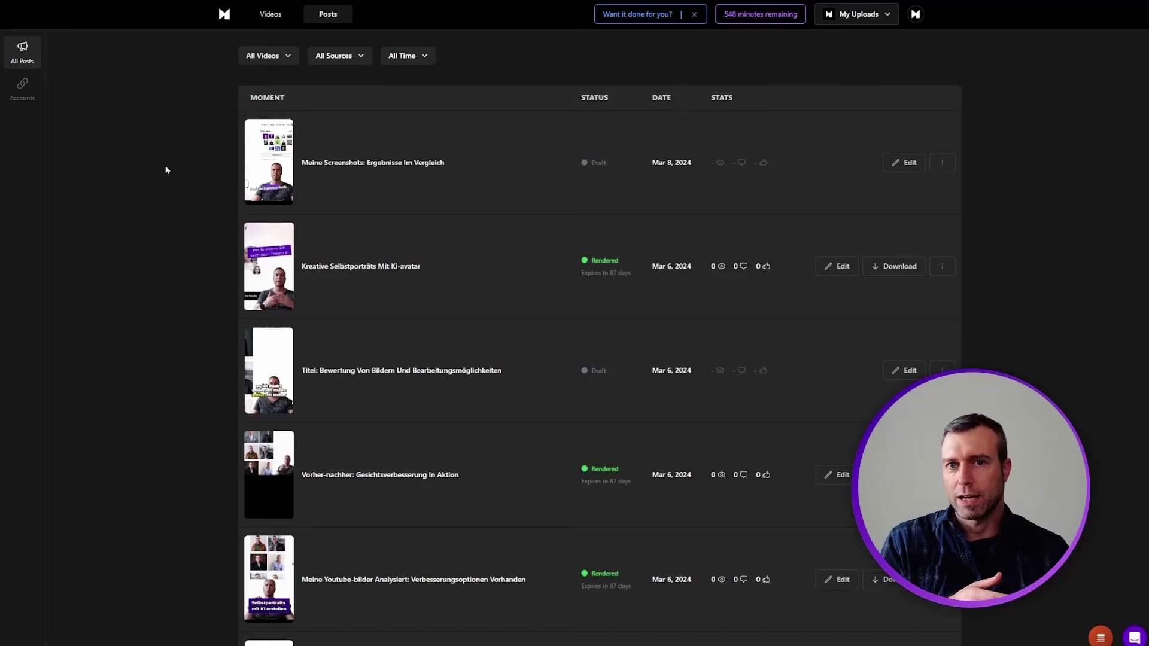
Check which social media accounts can be connected for posting and return to the list of all posts
click(24, 94)
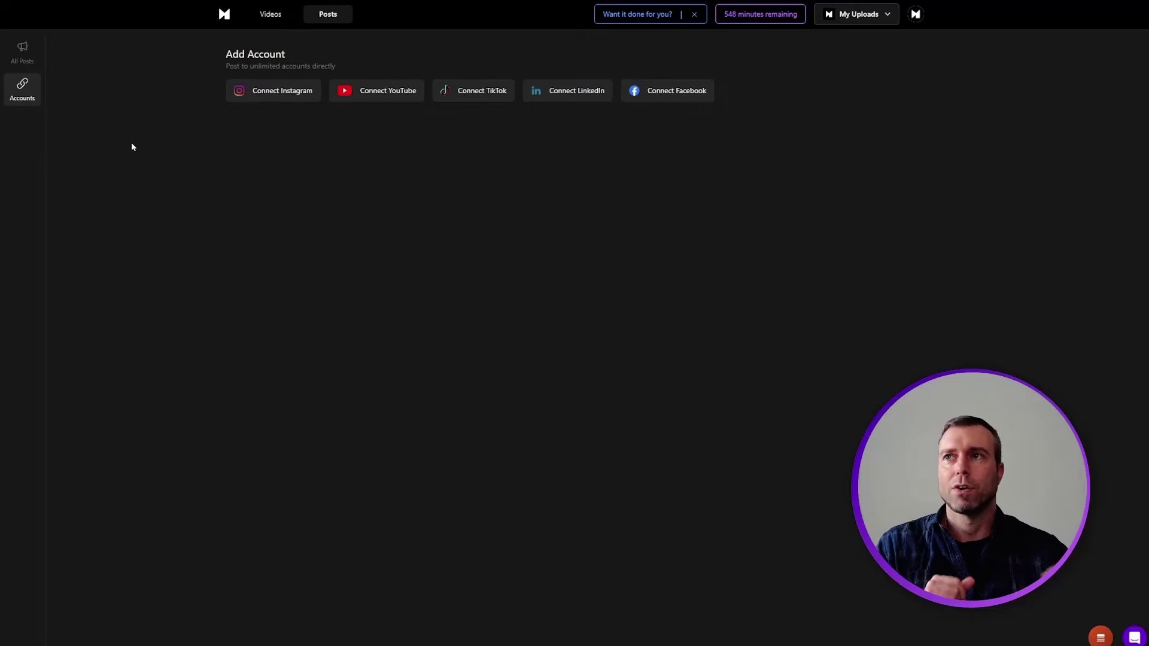
click(22, 52)
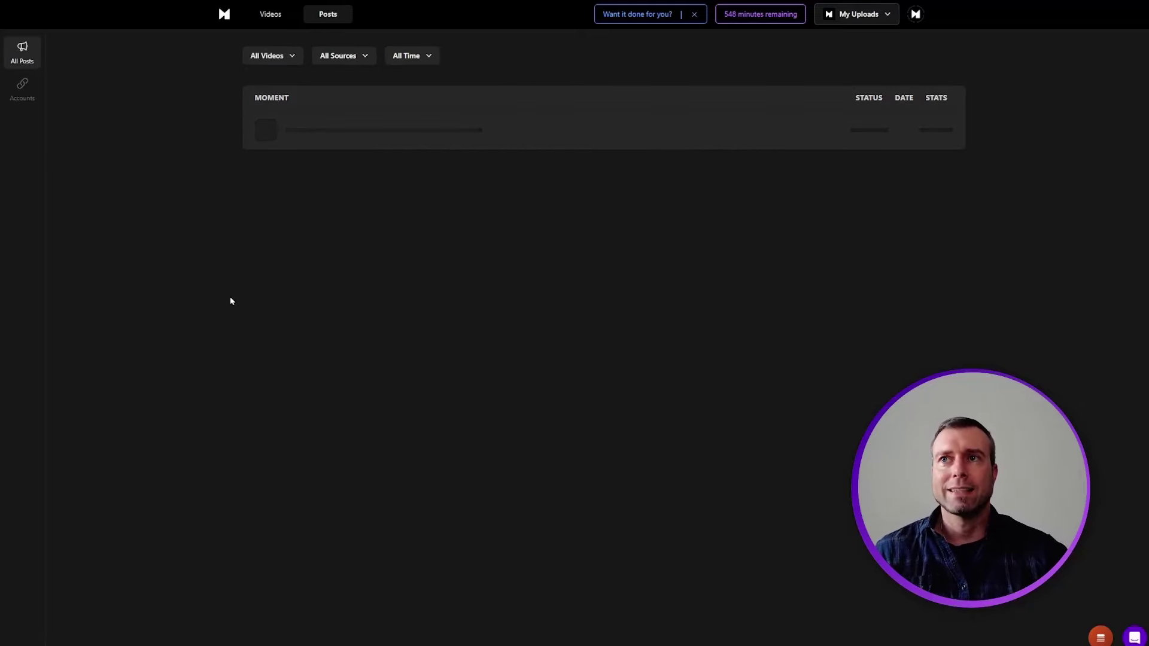